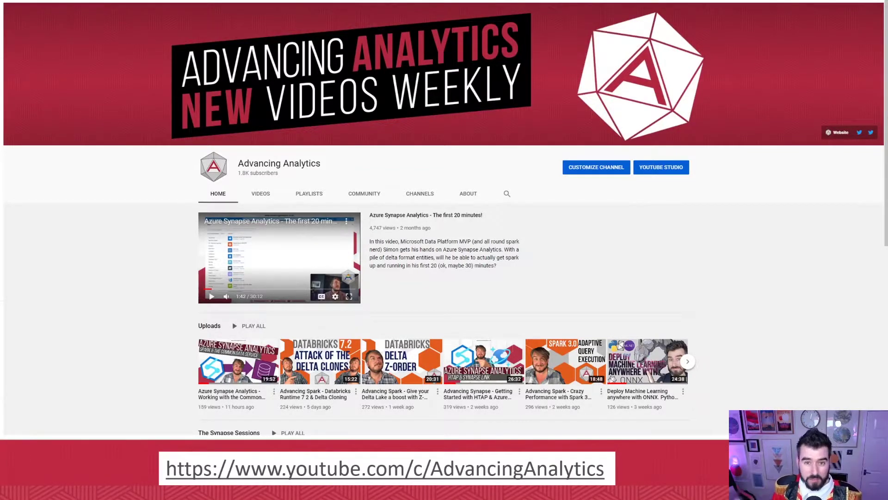
Advance the PowerPoint slideshow one slide, to the Machine Learning Canvas v2.2 slide.
key("Right")
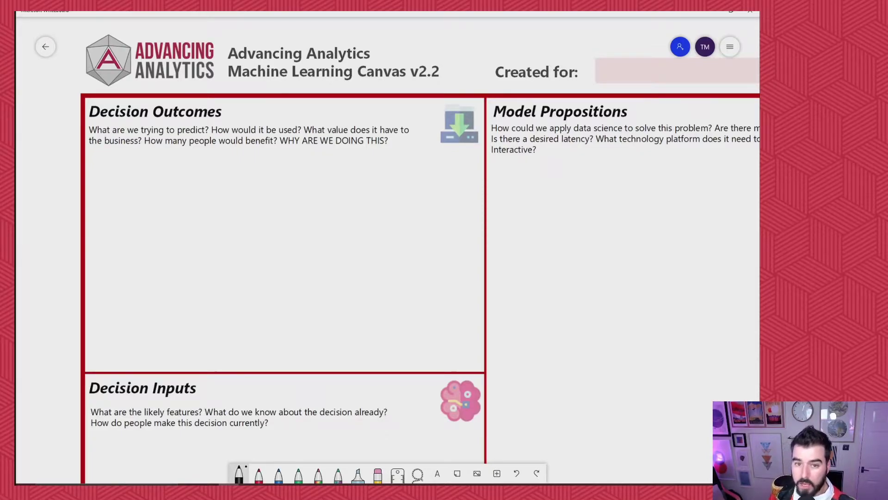
left_click_drag(212, 201, 225, 252)
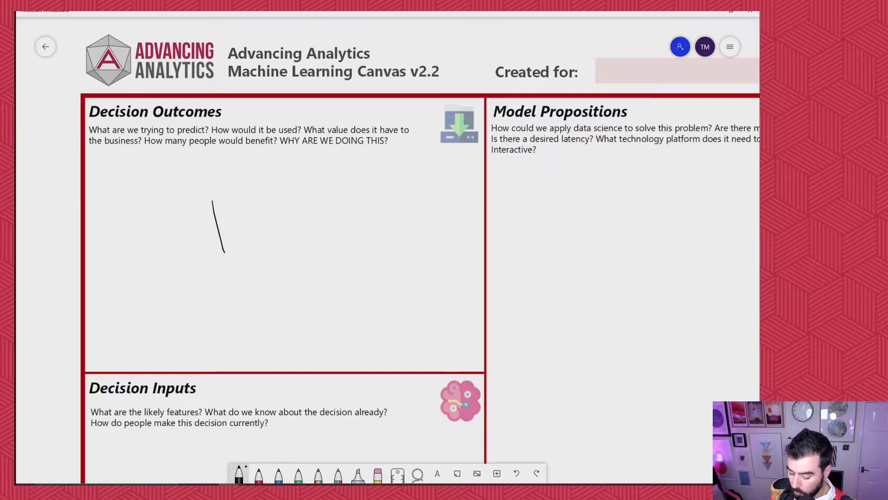
left_click_drag(260, 195, 265, 256)
mouse_move(206, 265)
left_mouse_down()
mouse_move(258, 306)
mouse_move(291, 280)
left_mouse_up()
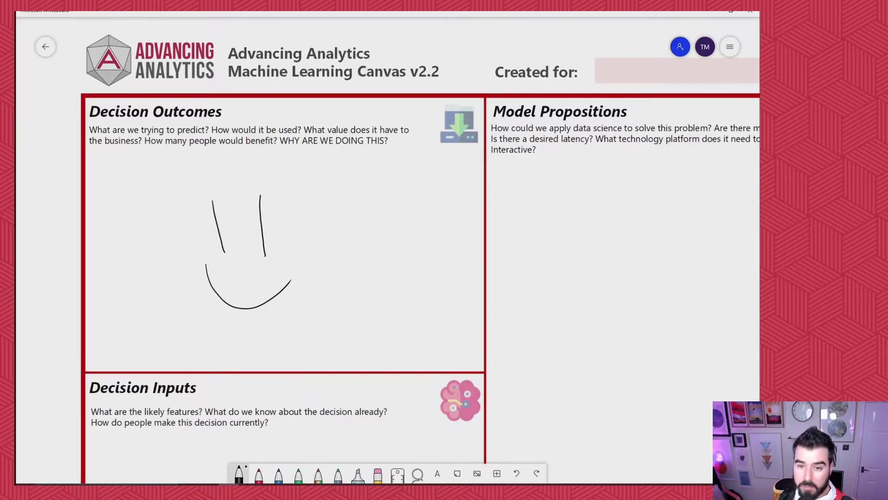
key("ctrl+z")
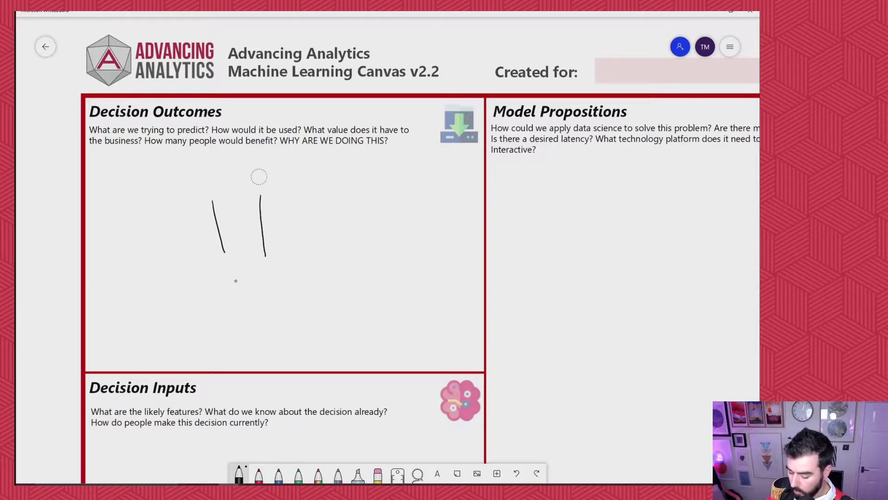
key("ctrl+z")
key("ctrl+z")
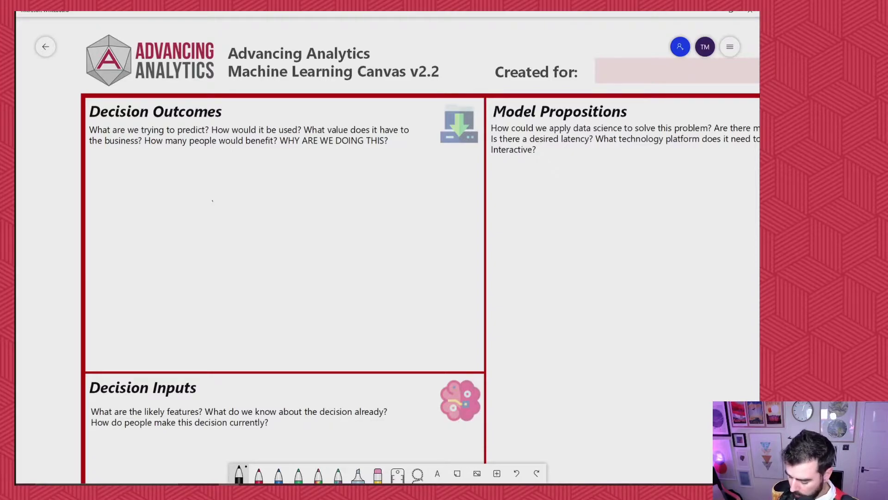
Handwrite "Increase ROI through Recommendations" across two lines in the Decision Outcomes box.
mouse_move(119, 184)
left_mouse_down()
mouse_move(116, 209)
mouse_move(156, 209)
mouse_move(179, 193)
mouse_move(184, 209)
mouse_move(198, 209)
mouse_move(117, 208)
left_mouse_up()
mouse_move(224, 209)
left_mouse_down()
mouse_move(234, 180)
mouse_move(257, 196)
mouse_move(256, 211)
left_mouse_up()
left_click_drag(120, 185, 117, 207)
mouse_move(240, 193)
left_mouse_down()
mouse_move(270, 191)
mouse_move(263, 208)
left_mouse_up()
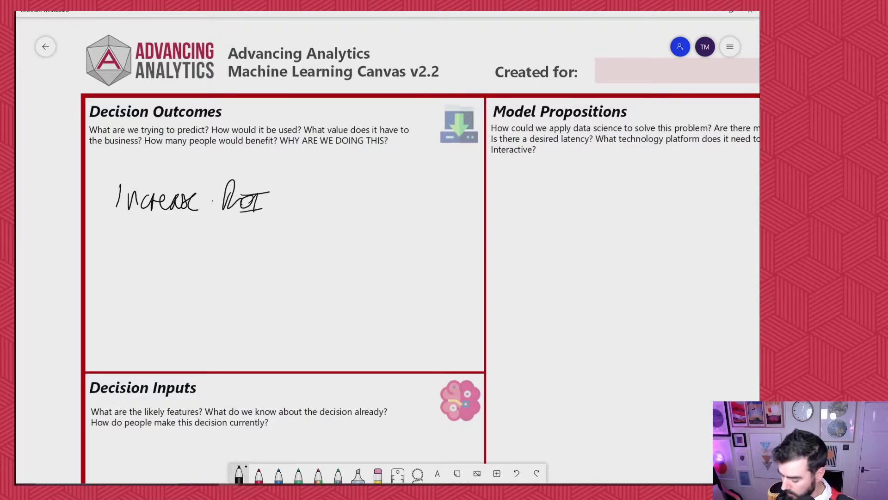
mouse_move(303, 183)
left_mouse_down()
mouse_move(302, 213)
mouse_move(315, 198)
left_mouse_up()
mouse_move(310, 182)
left_mouse_down()
mouse_move(321, 211)
mouse_move(343, 211)
mouse_move(360, 194)
mouse_move(345, 218)
left_mouse_up()
mouse_move(159, 227)
left_mouse_down()
mouse_move(158, 258)
mouse_move(163, 250)
left_mouse_up()
left_click_drag(170, 248, 225, 259)
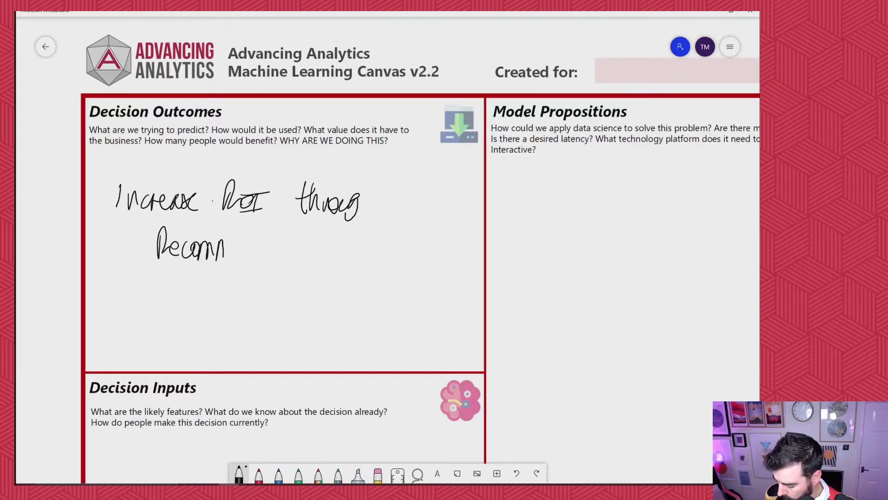
left_click_drag(357, 210, 374, 194)
mouse_move(225, 258)
left_mouse_down()
mouse_move(283, 234)
mouse_move(318, 248)
left_mouse_up()
left_click_drag(256, 242, 318, 239)
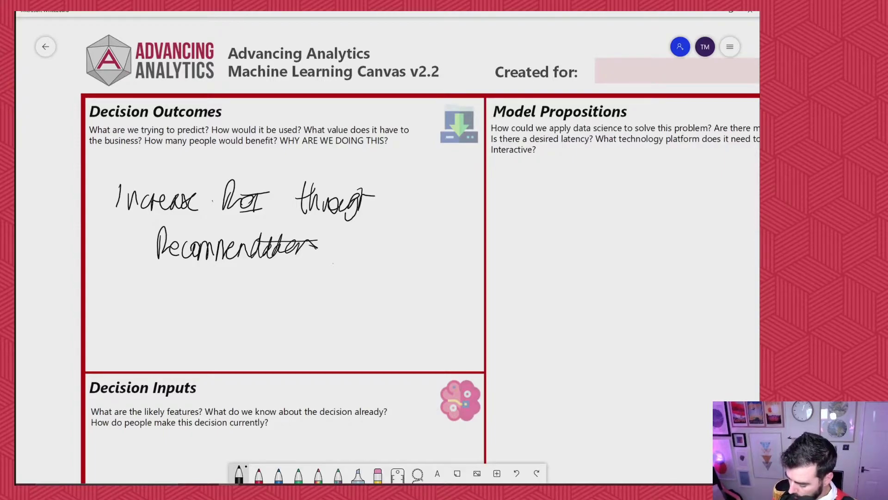
Write "ROI ↑ = ↑ profit." below it, undoing an accidental shift of the ink.
mouse_move(176, 346)
left_mouse_down()
mouse_move(192, 317)
mouse_move(211, 344)
left_mouse_up()
mouse_move(208, 319)
left_mouse_down()
mouse_move(224, 319)
mouse_move(231, 341)
left_mouse_up()
left_click_drag(234, 322, 248, 339)
mouse_move(233, 317)
left_mouse_down()
mouse_move(254, 315)
mouse_move(254, 338)
mouse_move(300, 324)
left_mouse_up()
left_click_drag(285, 331, 350, 330)
left_click_drag(416, 278, 511, 248)
left_click_drag(360, 329, 361, 345)
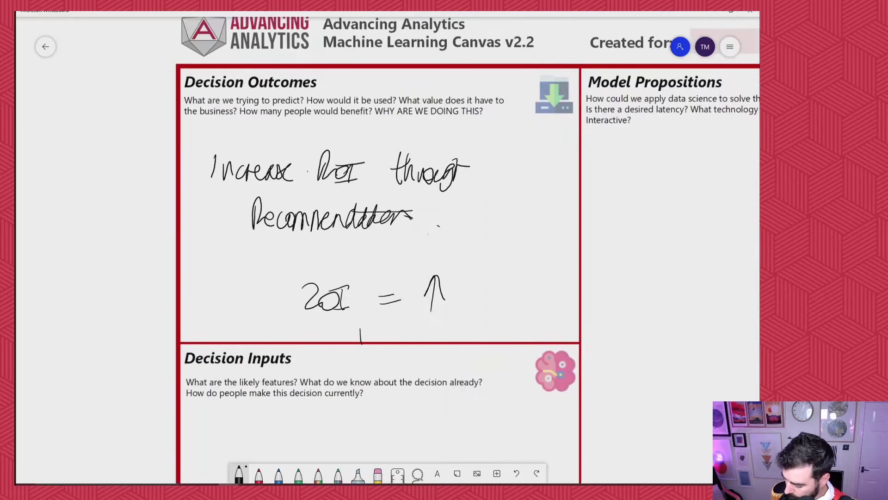
mouse_move(469, 314)
left_mouse_down()
mouse_move(509, 283)
mouse_move(527, 307)
left_mouse_up()
mouse_move(513, 293)
left_mouse_down()
mouse_move(538, 291)
mouse_move(522, 282)
left_mouse_up()
left_click(548, 306)
key("ctrl+z")
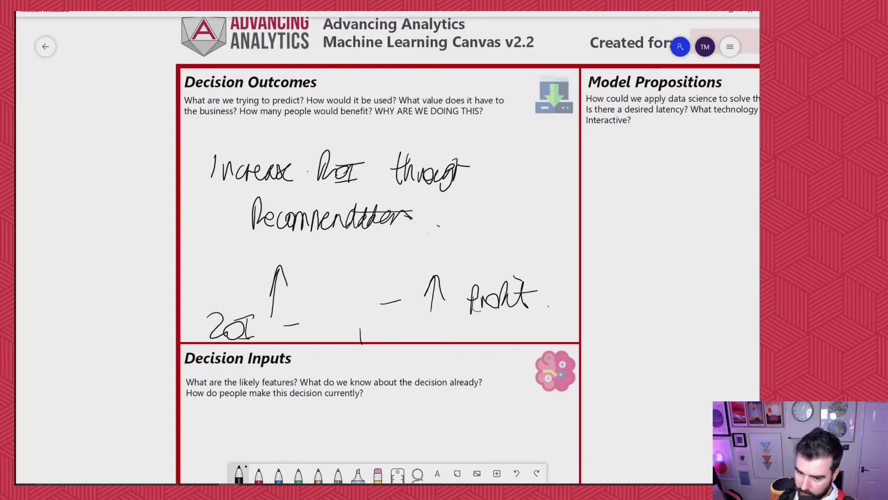
Scroll down to Decision Inputs and handwrite "team = data analytics".
scroll(370, 250, "down", 3)
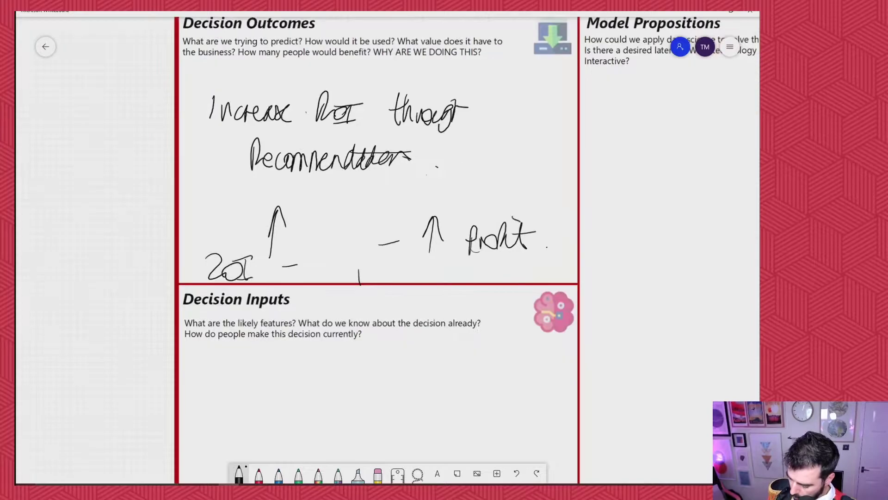
scroll(370, 249, "down", 2)
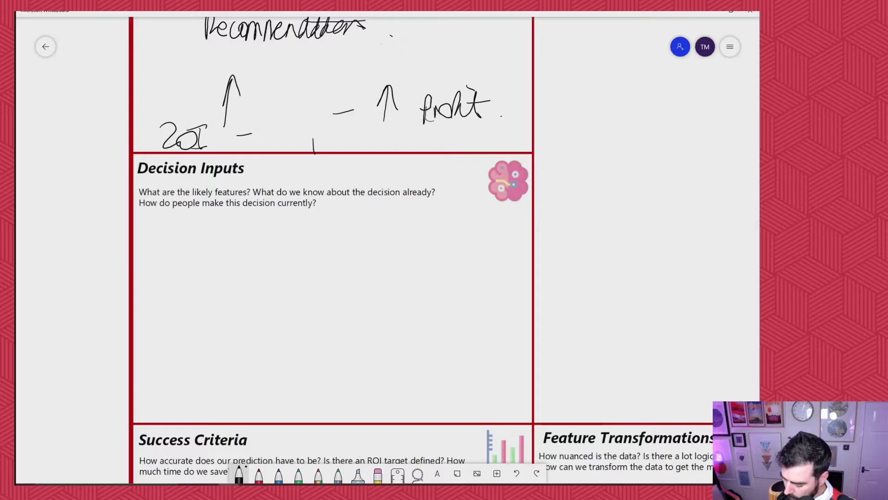
mouse_move(156, 223)
left_mouse_down()
mouse_move(155, 250)
mouse_move(162, 237)
mouse_move(168, 249)
mouse_move(224, 241)
mouse_move(267, 249)
left_mouse_up()
mouse_move(271, 225)
left_mouse_down()
mouse_move(274, 248)
mouse_move(278, 237)
mouse_move(289, 249)
mouse_move(330, 249)
mouse_move(347, 230)
mouse_move(375, 249)
left_mouse_up()
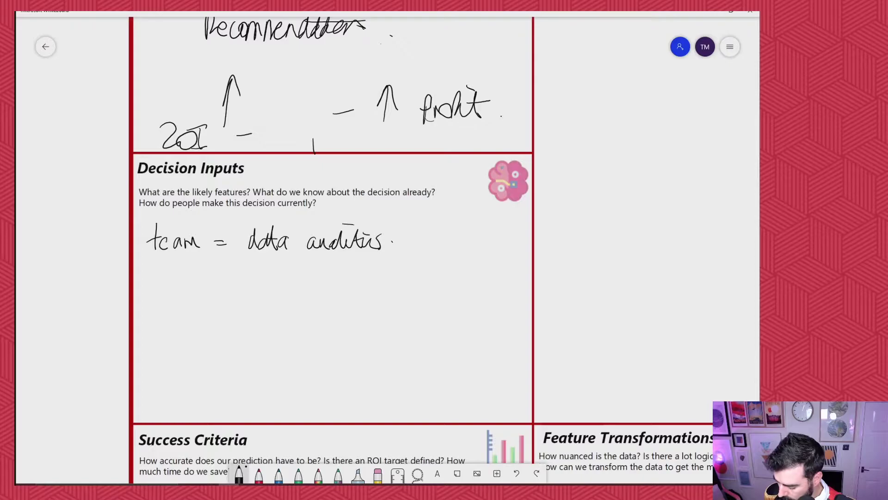
Sketch a small tree with nodes labelled PA, PB and PC, plus a frowning face beside it.
mouse_move(230, 277)
left_mouse_down()
mouse_move(204, 319)
mouse_move(240, 293)
mouse_move(239, 320)
mouse_move(202, 323)
mouse_move(204, 311)
mouse_move(240, 318)
mouse_move(222, 351)
left_mouse_up()
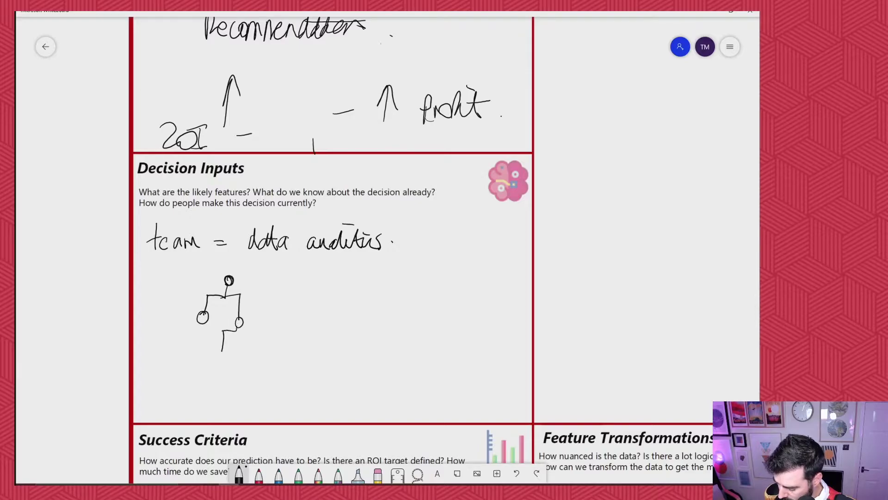
mouse_move(252, 326)
left_mouse_down()
mouse_move(254, 349)
mouse_move(222, 352)
mouse_move(254, 353)
left_mouse_up()
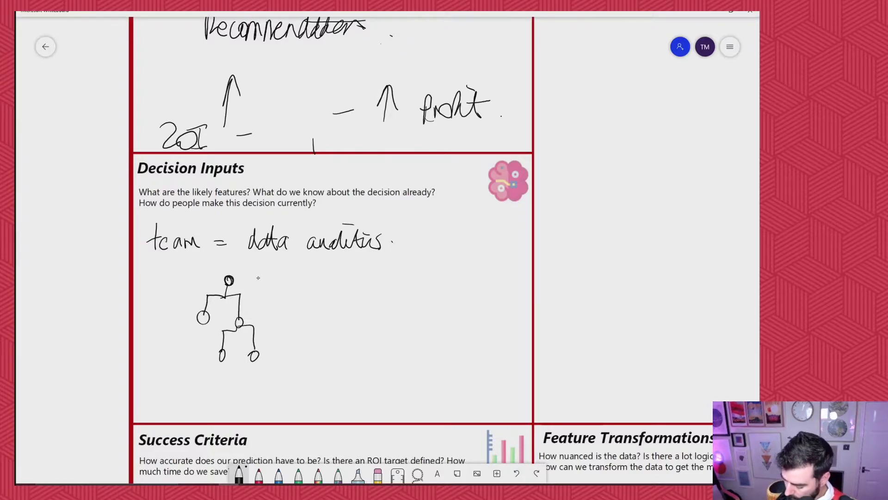
mouse_move(258, 274)
left_mouse_down()
mouse_move(257, 286)
mouse_move(258, 277)
mouse_move(277, 286)
mouse_move(274, 279)
left_mouse_up()
mouse_move(273, 347)
left_mouse_down()
mouse_move(273, 363)
mouse_move(273, 356)
mouse_move(284, 361)
left_mouse_up()
left_click_drag(195, 356, 195, 371)
left_click_drag(194, 355, 213, 369)
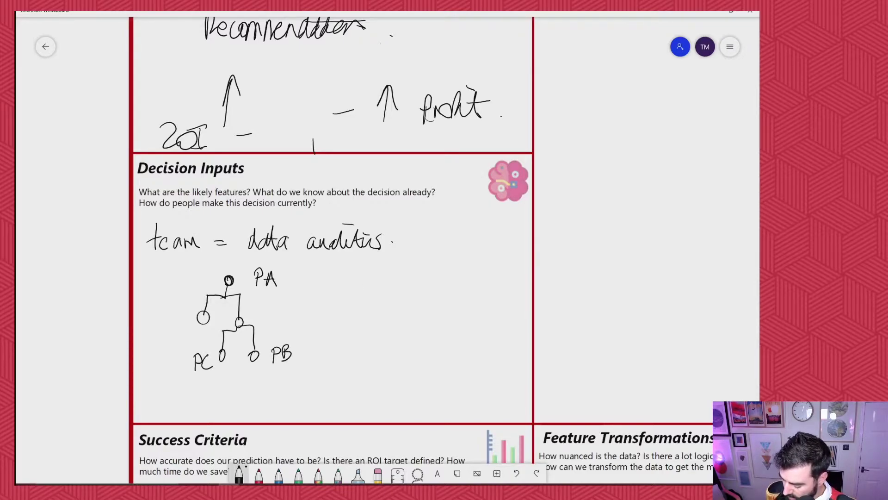
left_click_drag(358, 298, 379, 301)
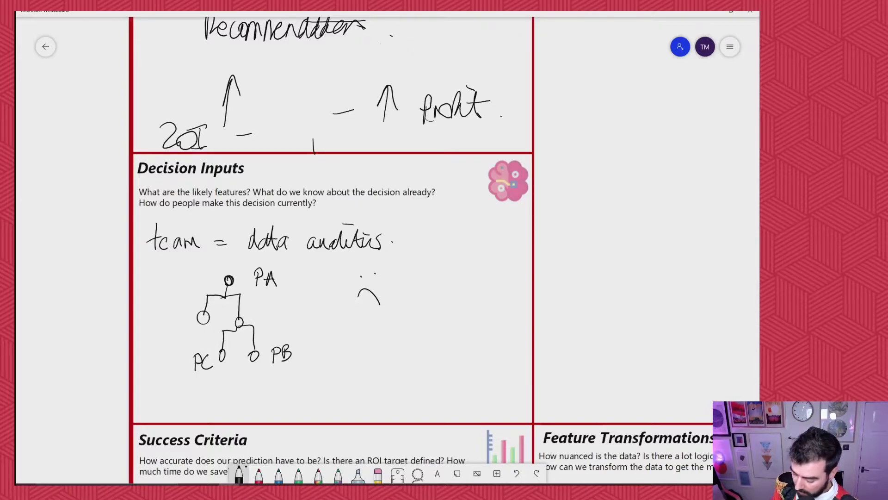
Draw two crossing curved arrows beside the tree and underline the PA and PB labels.
mouse_move(369, 366)
left_mouse_down()
mouse_move(445, 320)
mouse_move(468, 283)
mouse_move(480, 293)
left_mouse_up()
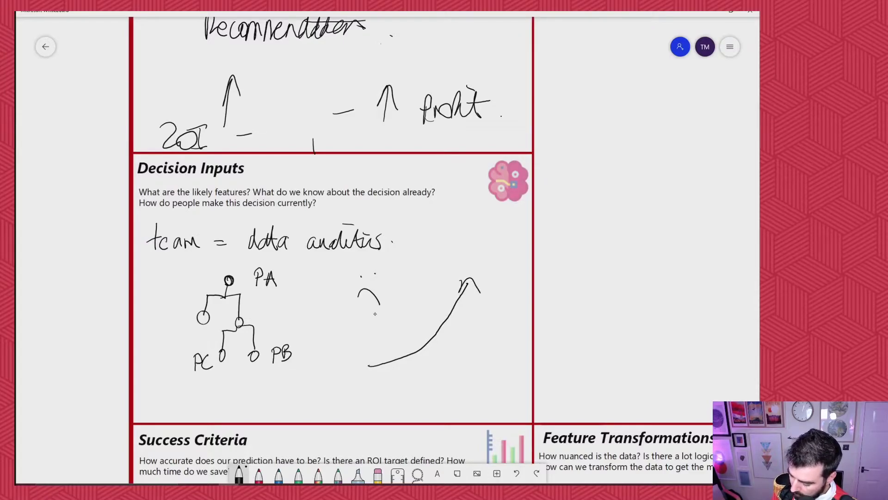
mouse_move(358, 306)
left_mouse_down()
mouse_move(465, 325)
mouse_move(486, 339)
mouse_move(466, 340)
left_mouse_up()
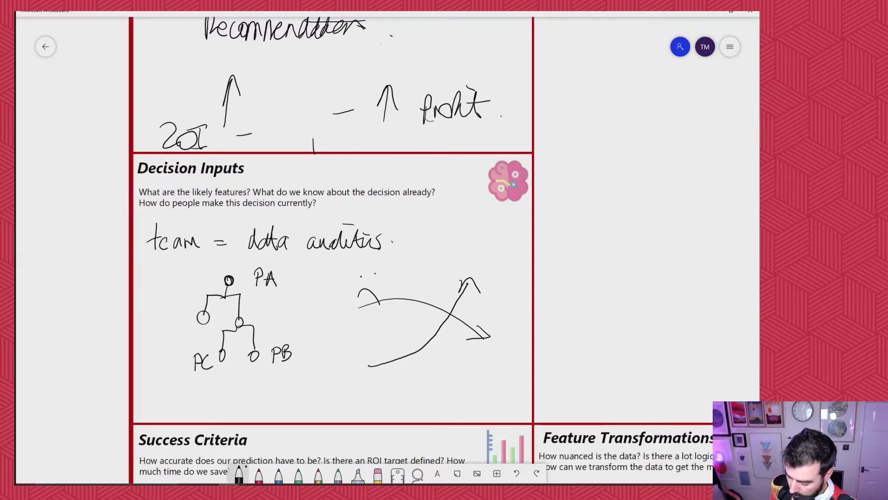
left_click_drag(252, 291, 285, 291)
left_click_drag(265, 370, 290, 368)
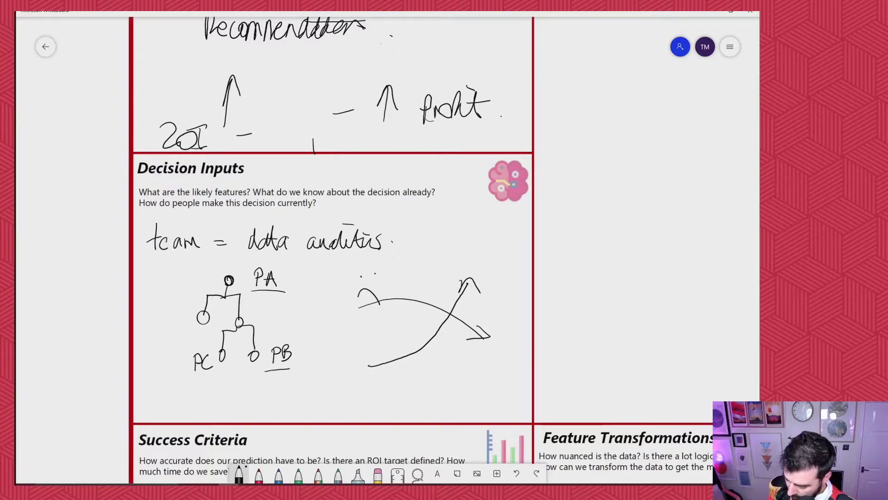
Handwrite a line about customer habits, preferences and commercial profits under the diagram.
left_click_drag(157, 395, 164, 407)
left_click_drag(172, 396, 183, 405)
mouse_move(179, 398)
left_mouse_down()
mouse_move(188, 394)
mouse_move(191, 407)
mouse_move(219, 397)
mouse_move(213, 409)
left_mouse_up()
mouse_move(212, 398)
left_mouse_down()
mouse_move(211, 409)
mouse_move(237, 414)
left_mouse_up()
left_click_drag(231, 409, 246, 402)
left_click_drag(245, 406, 262, 407)
left_click_drag(262, 408, 296, 398)
mouse_move(296, 394)
left_mouse_down()
mouse_move(297, 406)
mouse_move(329, 401)
mouse_move(325, 413)
left_mouse_up()
mouse_move(323, 388)
left_mouse_down()
mouse_move(327, 416)
mouse_move(398, 407)
left_mouse_up()
mouse_move(401, 393)
left_mouse_down()
mouse_move(405, 409)
mouse_move(426, 410)
mouse_move(455, 391)
left_mouse_up()
left_click_drag(453, 382, 468, 399)
left_click_drag(467, 387, 475, 401)
left_click_drag(448, 382, 461, 379)
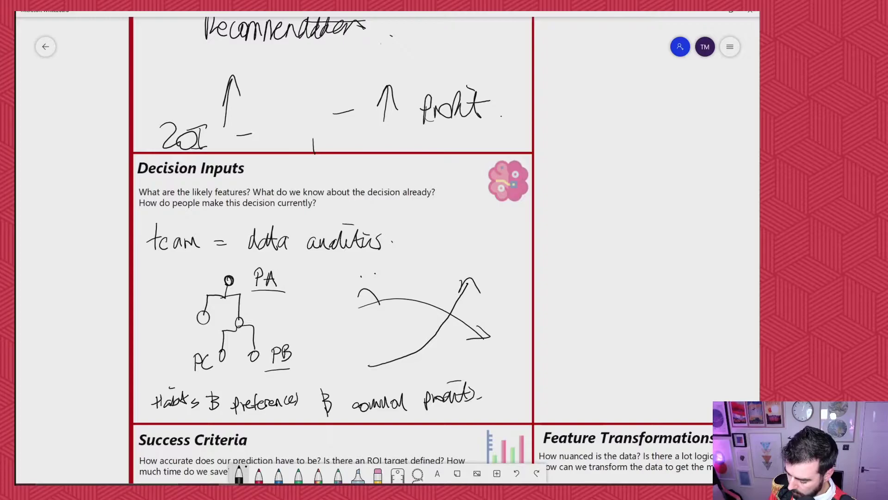
In Success Criteria, write "When we can meet what the existing team are doing.".
scroll(324, 250, "down", 5)
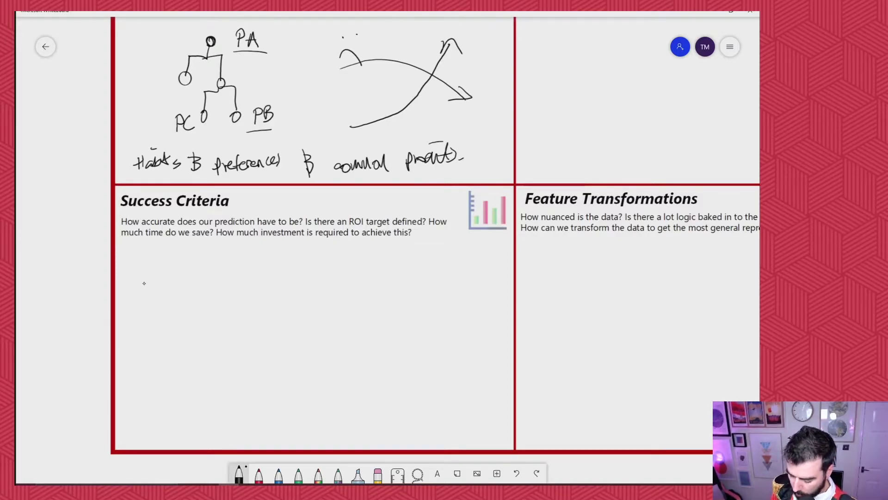
left_click_drag(140, 271, 155, 275)
mouse_move(156, 289)
left_mouse_down()
mouse_move(165, 276)
mouse_move(166, 290)
left_mouse_up()
mouse_move(168, 284)
left_mouse_down()
mouse_move(180, 290)
mouse_move(215, 281)
mouse_move(230, 293)
mouse_move(307, 294)
mouse_move(372, 283)
mouse_move(392, 293)
mouse_move(407, 280)
mouse_move(428, 295)
left_mouse_up()
left_click_drag(424, 284, 461, 291)
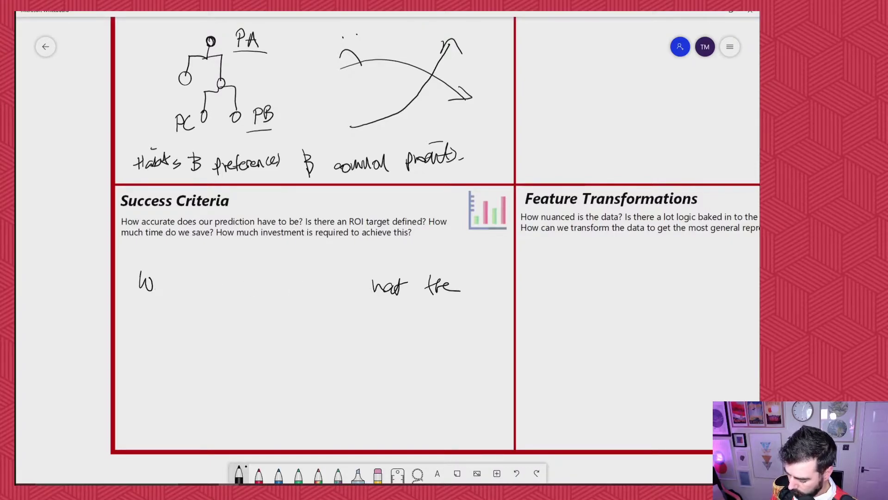
mouse_move(154, 322)
left_mouse_down()
mouse_move(180, 327)
mouse_move(168, 328)
left_mouse_up()
mouse_move(195, 319)
left_mouse_down()
mouse_move(195, 332)
mouse_move(211, 331)
left_mouse_up()
mouse_move(214, 325)
left_mouse_down()
mouse_move(233, 335)
mouse_move(253, 319)
mouse_move(253, 332)
left_mouse_up()
mouse_move(255, 325)
left_mouse_down()
mouse_move(356, 334)
mouse_move(391, 325)
mouse_move(390, 339)
left_mouse_up()
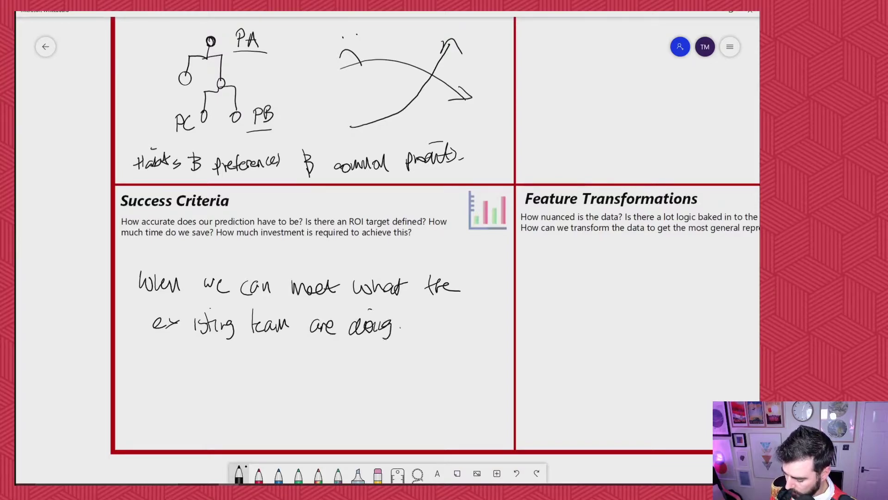
left_click_drag(153, 323, 289, 326)
left_click(400, 327)
Add "Validated. OR we run out of $." below the first sentence.
left_click_drag(205, 363, 215, 353)
mouse_move(237, 381)
left_mouse_down()
mouse_move(238, 394)
mouse_move(250, 393)
mouse_move(283, 365)
mouse_move(303, 391)
left_mouse_up()
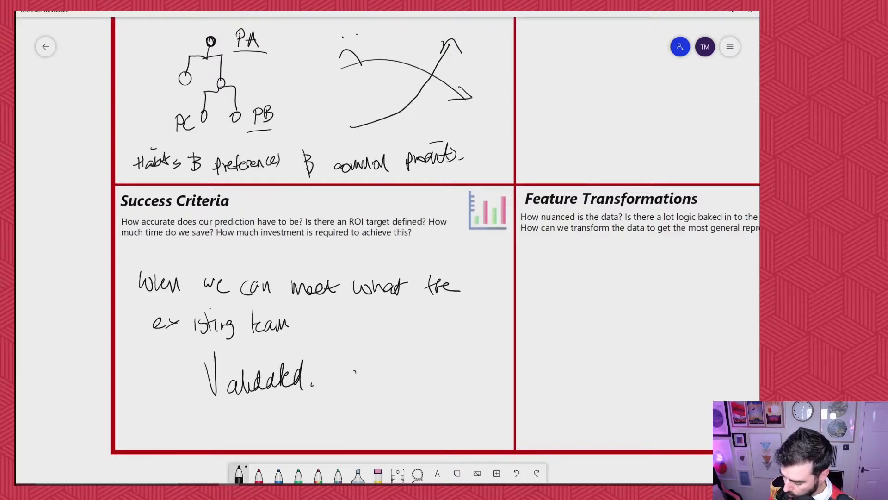
left_click_drag(355, 371, 356, 373)
mouse_move(365, 368)
left_mouse_down()
mouse_move(365, 385)
mouse_move(380, 386)
left_mouse_up()
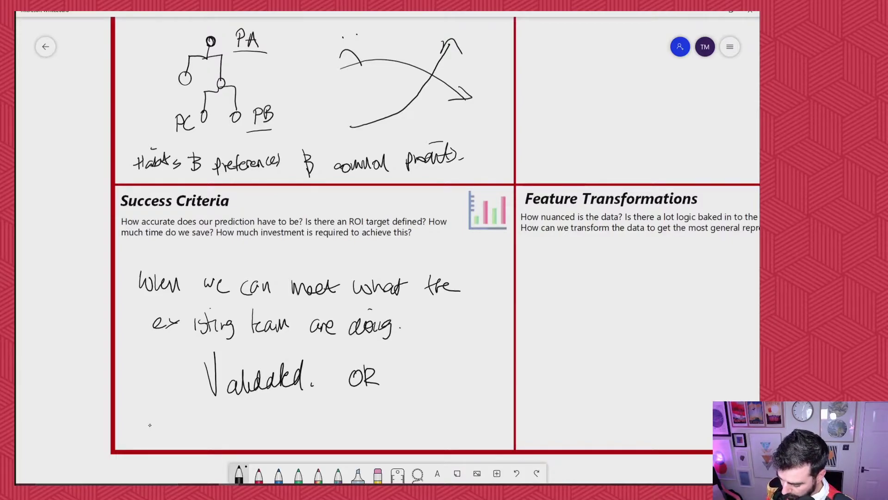
mouse_move(152, 422)
left_mouse_down()
mouse_move(165, 437)
mouse_move(179, 421)
mouse_move(187, 436)
left_mouse_up()
left_click_drag(230, 416, 224, 436)
left_click_drag(233, 418, 255, 431)
mouse_move(306, 410)
left_mouse_down()
mouse_move(298, 425)
mouse_move(303, 408)
mouse_move(315, 420)
left_mouse_up()
left_click_drag(323, 399, 320, 420)
left_click_drag(317, 408, 383, 418)
mouse_move(382, 413)
left_mouse_down()
mouse_move(400, 409)
mouse_move(430, 423)
left_mouse_up()
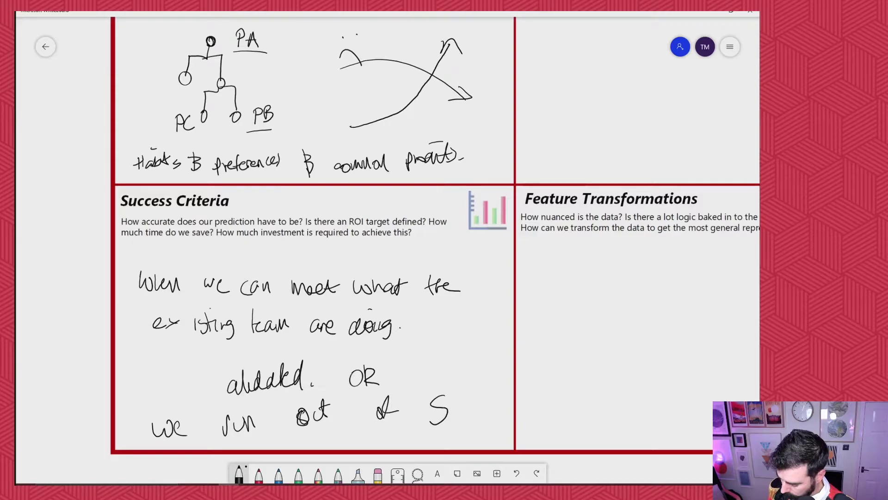
left_click_drag(442, 387, 444, 425)
left_click_drag(435, 390, 433, 425)
left_click(453, 418)
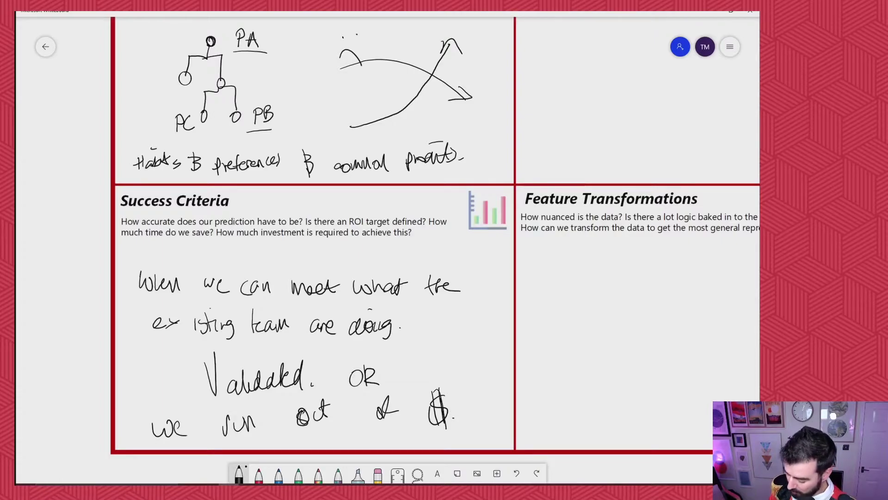
Scroll the canvas right and then up to reach the blank Model Propositions box.
scroll(414, 236, "right", 2)
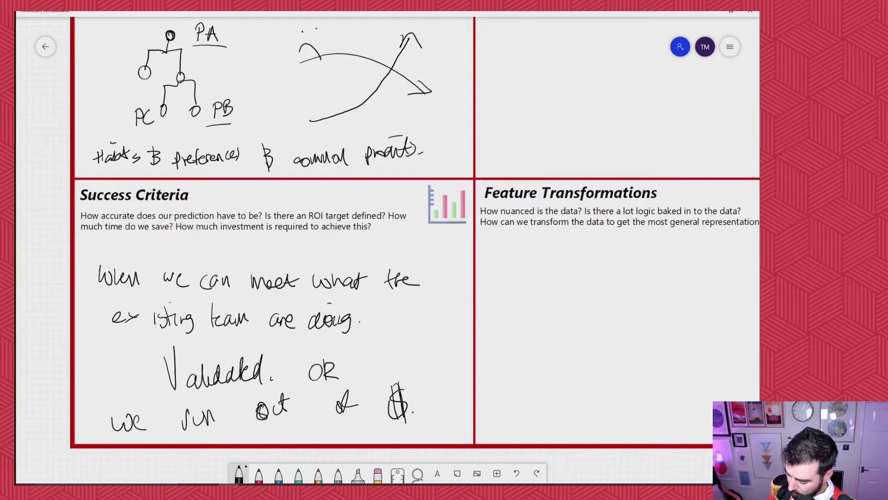
scroll(387, 231, "right", 10)
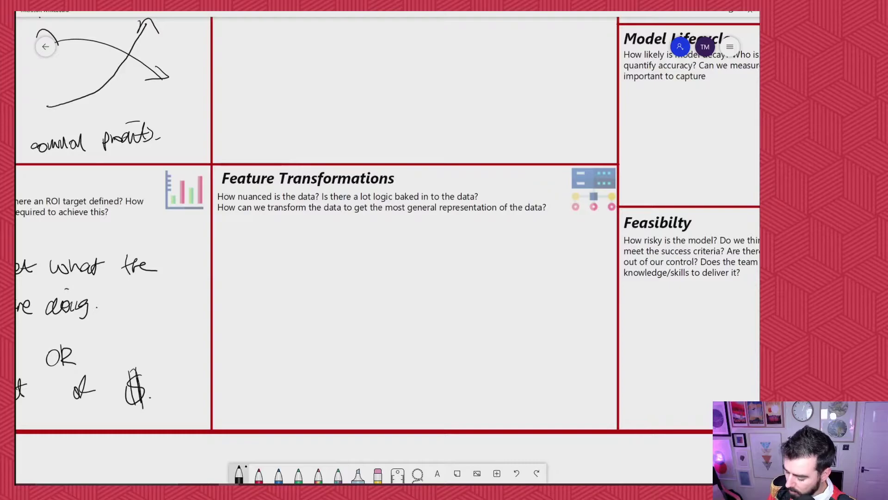
scroll(388, 250, "up", 4)
scroll(387, 250, "up", 6)
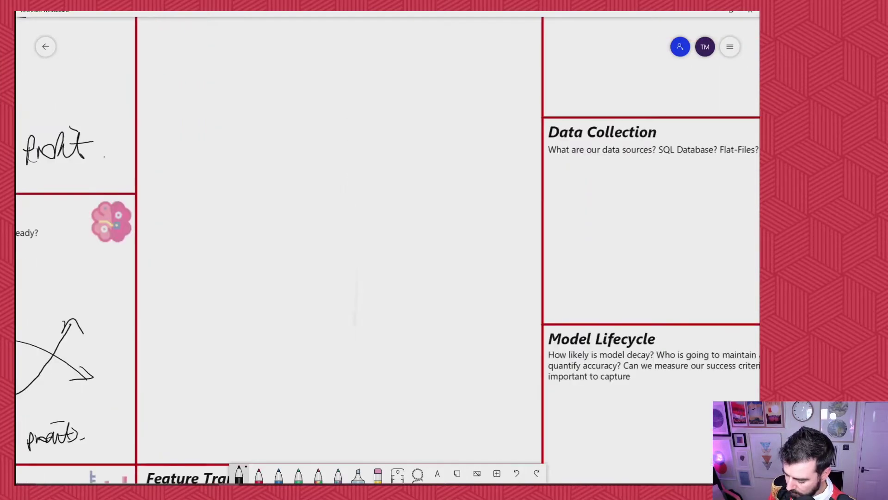
scroll(388, 249, "up", 6)
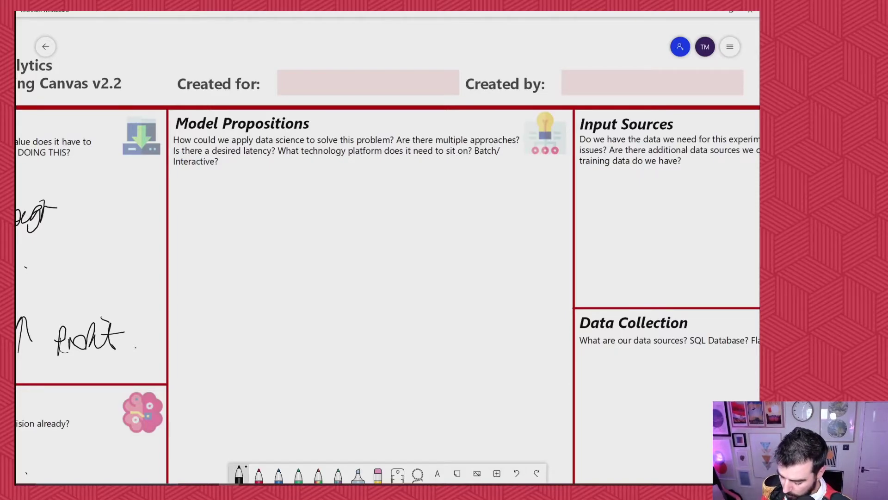
Write "Recommendation" with arrows to "Colab" and "Content based.", then "Apache Spark." beneath.
mouse_move(185, 192)
left_mouse_down()
mouse_move(185, 212)
mouse_move(187, 202)
mouse_move(215, 212)
mouse_move(224, 202)
mouse_move(249, 213)
mouse_move(262, 212)
mouse_move(267, 191)
mouse_move(283, 203)
mouse_move(364, 187)
left_mouse_up()
left_click_drag(355, 185, 390, 195)
left_click_drag(397, 186, 420, 194)
left_click_drag(424, 175, 427, 194)
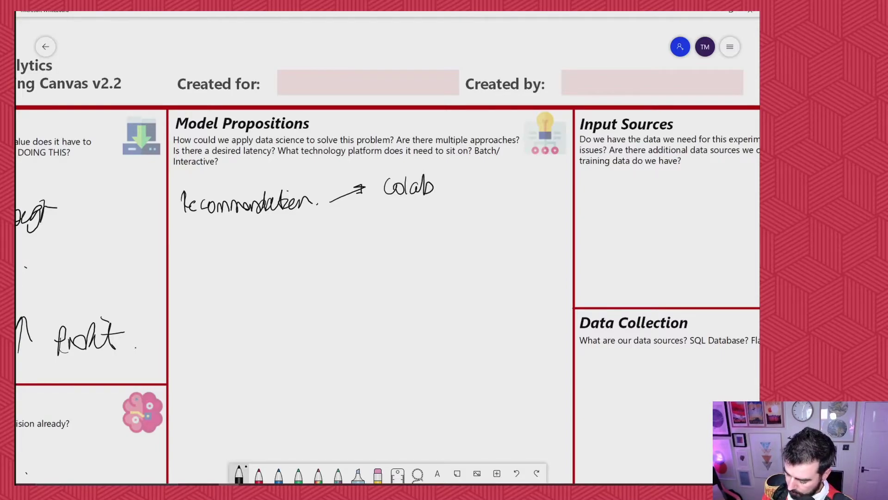
left_click_drag(323, 214, 362, 227)
mouse_move(353, 220)
left_mouse_down()
mouse_move(355, 231)
mouse_move(388, 235)
mouse_move(394, 224)
mouse_move(419, 235)
left_mouse_up()
mouse_move(424, 229)
left_mouse_down()
mouse_move(434, 227)
mouse_move(438, 238)
left_mouse_up()
left_click_drag(433, 223, 497, 230)
mouse_move(506, 224)
left_mouse_down()
mouse_move(498, 233)
mouse_move(509, 235)
left_mouse_up()
left_click(516, 233)
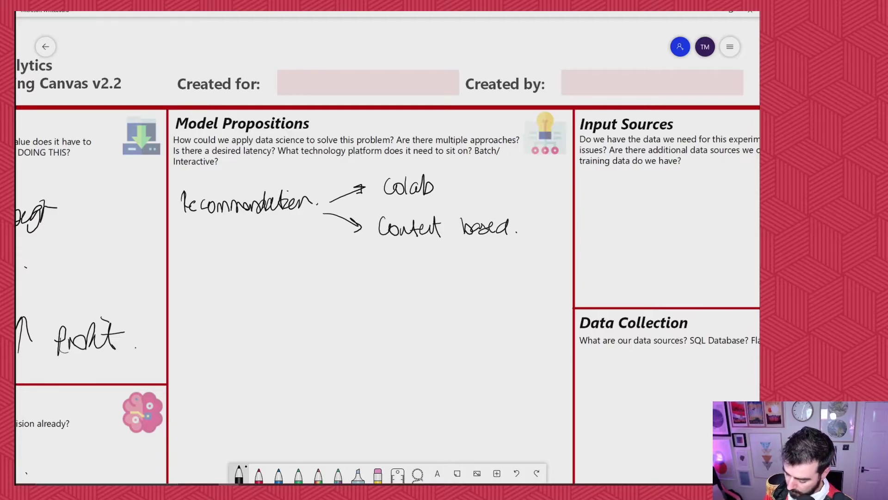
mouse_move(193, 307)
left_mouse_down()
mouse_move(194, 287)
mouse_move(207, 307)
mouse_move(224, 297)
mouse_move(338, 289)
mouse_move(360, 301)
left_mouse_up()
left_click(359, 301)
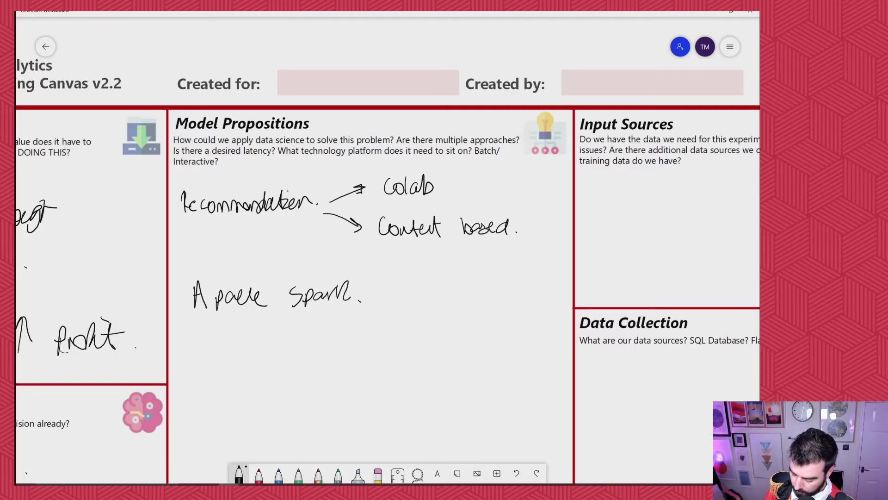
Draw branch arrows under Apache Spark leading to "ALS." and "surprise".
left_click_drag(189, 325, 202, 360)
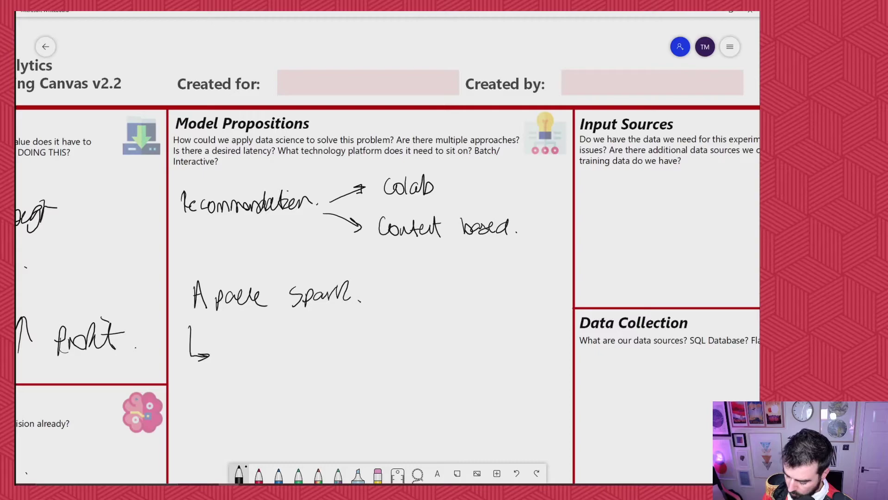
scroll(388, 249, "down", 3)
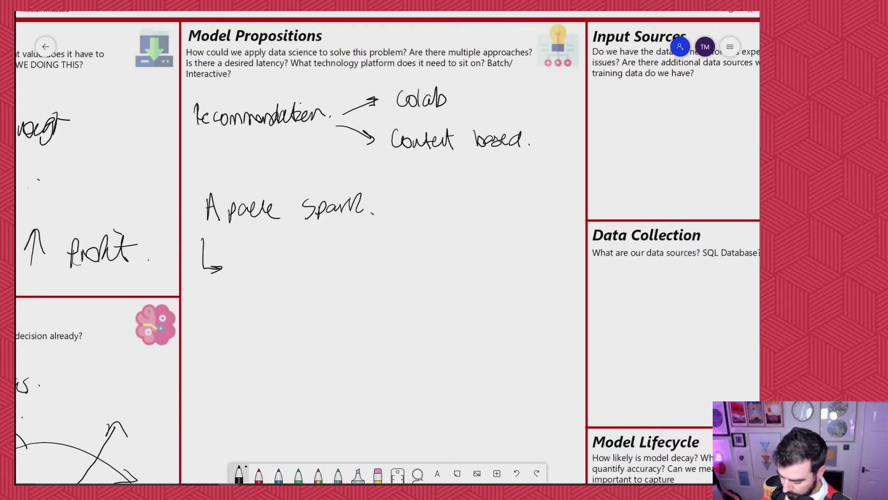
mouse_move(252, 277)
left_mouse_down()
mouse_move(253, 257)
mouse_move(267, 277)
left_mouse_up()
left_click_drag(250, 264, 286, 277)
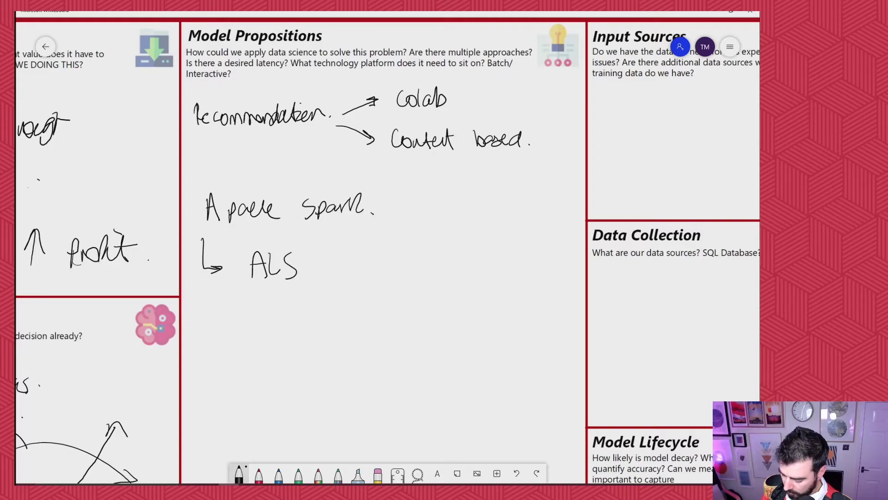
left_click(310, 274)
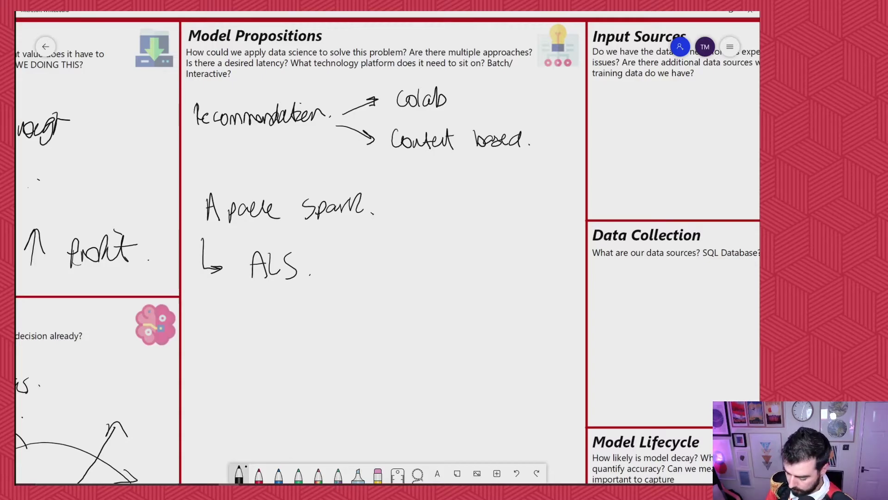
mouse_move(202, 267)
left_mouse_down()
mouse_move(211, 314)
mouse_move(221, 316)
left_mouse_up()
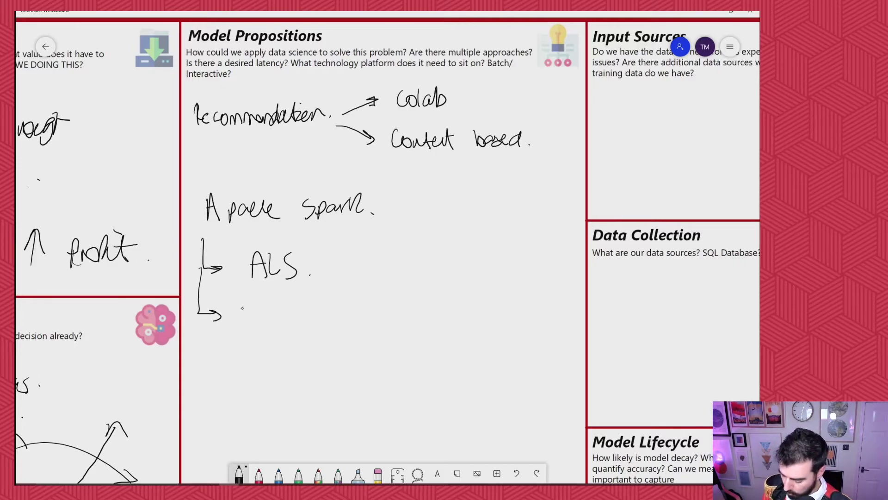
mouse_move(248, 309)
left_mouse_down()
mouse_move(242, 318)
mouse_move(262, 308)
left_mouse_up()
mouse_move(266, 307)
left_mouse_down()
mouse_move(273, 316)
mouse_move(243, 318)
left_mouse_up()
left_click_drag(277, 315, 290, 317)
left_click_drag(297, 313, 308, 317)
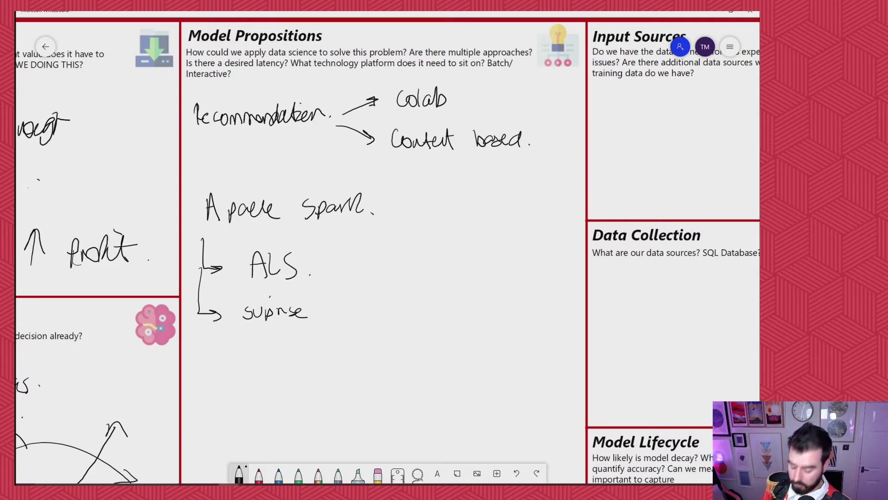
Add "Deep matrix fact" and "Fast-ai" branches, a long downward arrow and two small circles.
mouse_move(199, 309)
left_mouse_down()
mouse_move(211, 358)
mouse_move(221, 358)
left_mouse_up()
mouse_move(206, 352)
left_mouse_down()
mouse_move(210, 365)
mouse_move(245, 366)
mouse_move(276, 366)
mouse_move(284, 352)
mouse_move(437, 362)
left_mouse_up()
left_click_drag(427, 353, 441, 352)
mouse_move(195, 360)
left_mouse_down()
mouse_move(193, 396)
mouse_move(217, 392)
mouse_move(240, 407)
left_mouse_up()
left_click_drag(239, 400, 264, 407)
mouse_move(273, 384)
left_mouse_down()
mouse_move(275, 407)
mouse_move(280, 398)
left_mouse_up()
left_click_drag(298, 403, 326, 405)
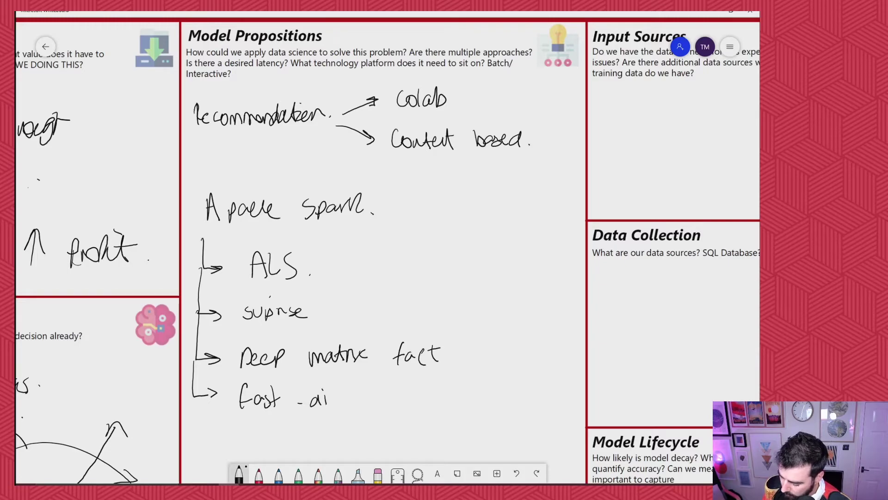
left_click_drag(499, 246, 495, 391)
mouse_move(486, 371)
left_mouse_down()
mouse_move(494, 392)
mouse_move(500, 365)
left_mouse_up()
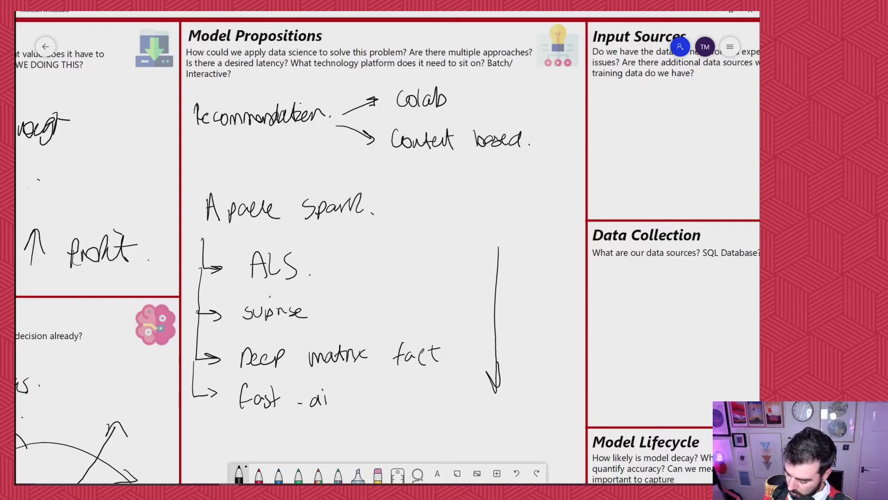
mouse_move(530, 250)
left_mouse_down()
mouse_move(548, 252)
mouse_move(547, 272)
left_mouse_up()
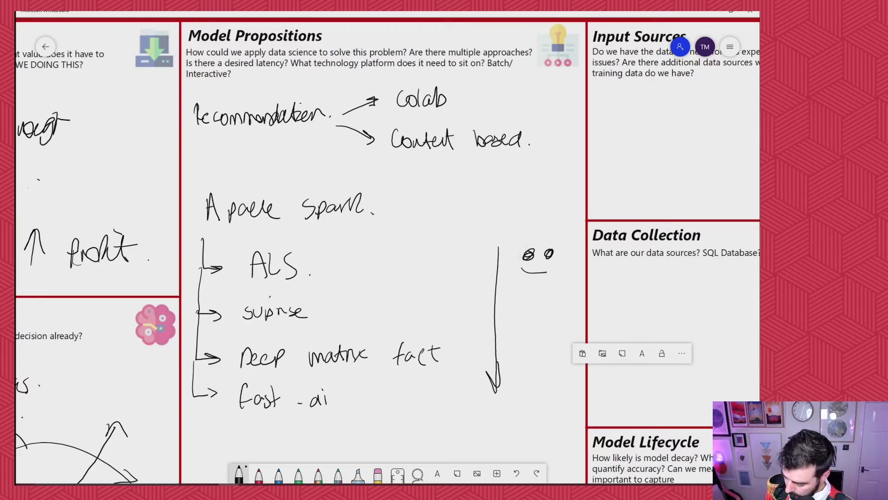
Underline the Spark options list and write "Databricks & mlflow. Spark 3.0." below it.
scroll(387, 250, "down", 3)
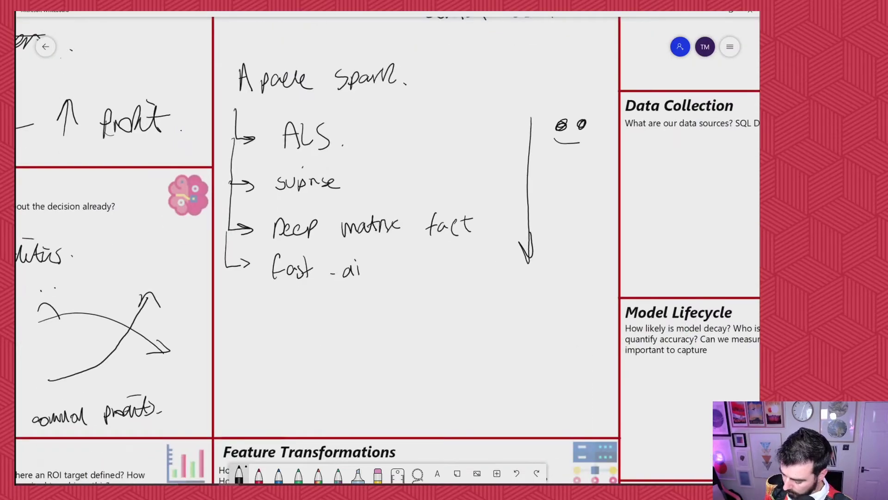
left_click_drag(238, 286, 504, 293)
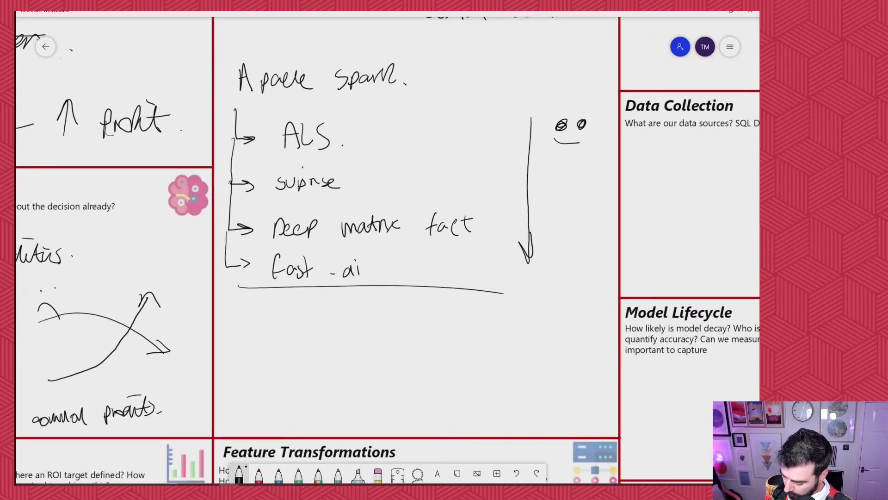
mouse_move(231, 313)
left_mouse_down()
mouse_move(226, 326)
mouse_move(250, 325)
left_mouse_up()
mouse_move(251, 311)
left_mouse_down()
mouse_move(253, 325)
mouse_move(293, 315)
mouse_move(323, 330)
mouse_move(348, 328)
mouse_move(368, 313)
mouse_move(370, 325)
left_mouse_up()
mouse_move(374, 310)
left_mouse_down()
mouse_move(382, 323)
mouse_move(408, 323)
left_mouse_up()
left_click_drag(410, 323, 481, 326)
mouse_move(483, 326)
left_mouse_down()
mouse_move(488, 318)
mouse_move(512, 332)
mouse_move(536, 316)
left_mouse_up()
left_click_drag(548, 327, 550, 329)
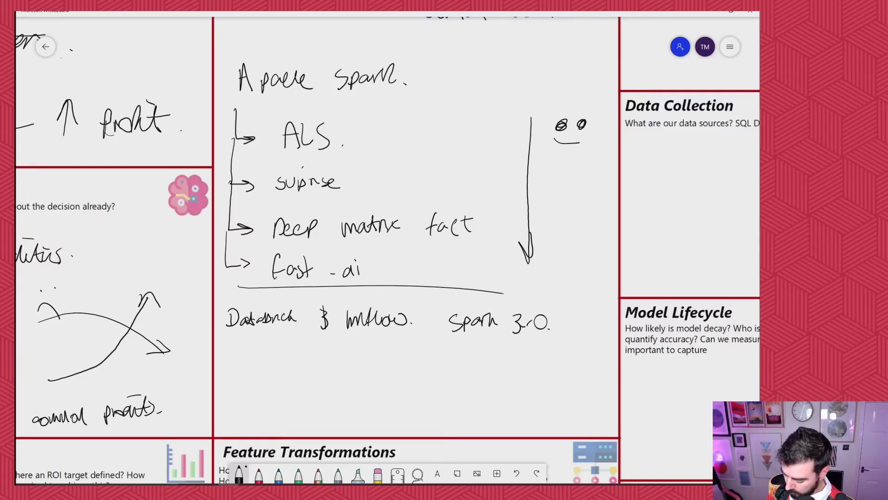
Write "ALS & FE." on the next line with a downward arrow under it.
mouse_move(230, 371)
left_mouse_down()
mouse_move(245, 371)
mouse_move(246, 363)
mouse_move(294, 376)
mouse_move(347, 361)
left_mouse_up()
mouse_move(335, 361)
left_mouse_down()
mouse_move(333, 379)
mouse_move(342, 364)
mouse_move(359, 375)
mouse_move(357, 364)
mouse_move(377, 406)
left_mouse_up()
left_click(370, 367)
mouse_move(365, 394)
left_mouse_down()
mouse_move(376, 408)
mouse_move(381, 387)
left_mouse_up()
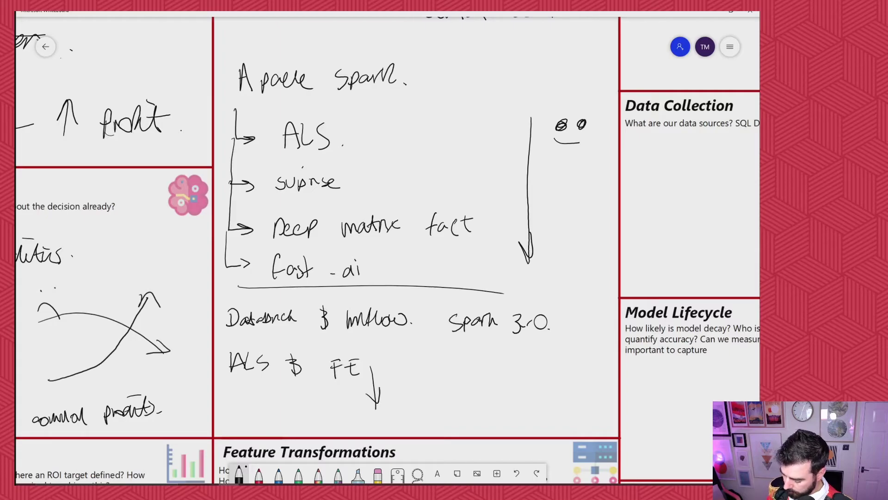
scroll(388, 250, "down", 4)
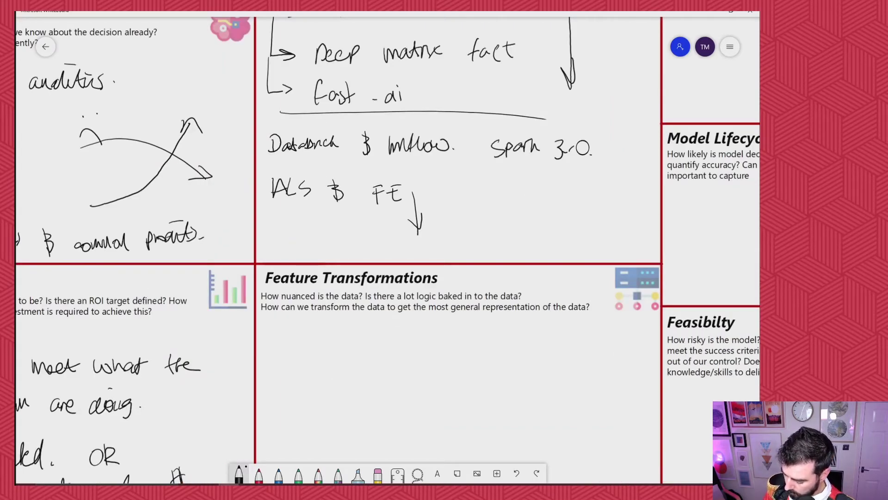
Write 'GAP DATA. 01/07 – 03/07' in red ink under the Feature Transformations questions.
scroll(388, 250, "down", 2)
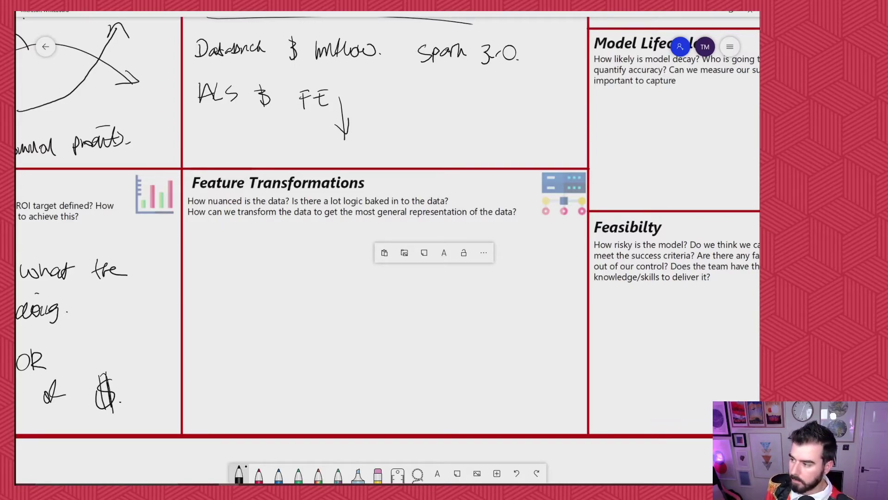
left_click_drag(268, 280, 273, 280)
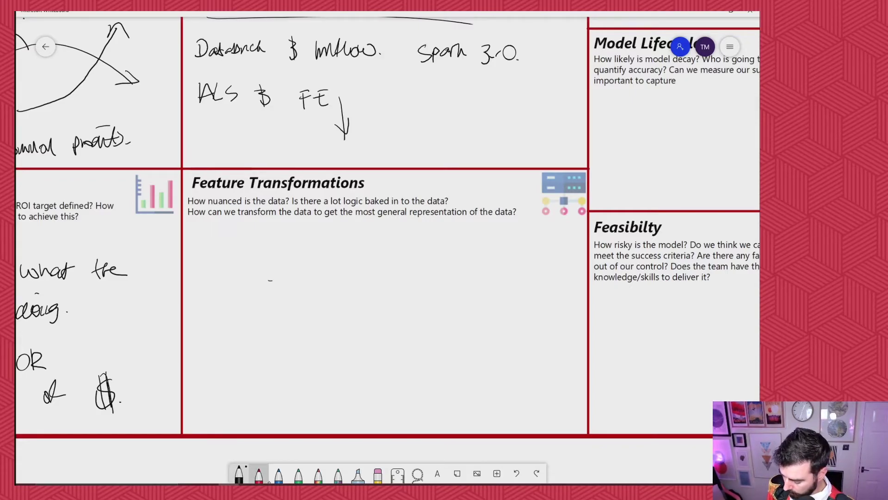
left_click(259, 474)
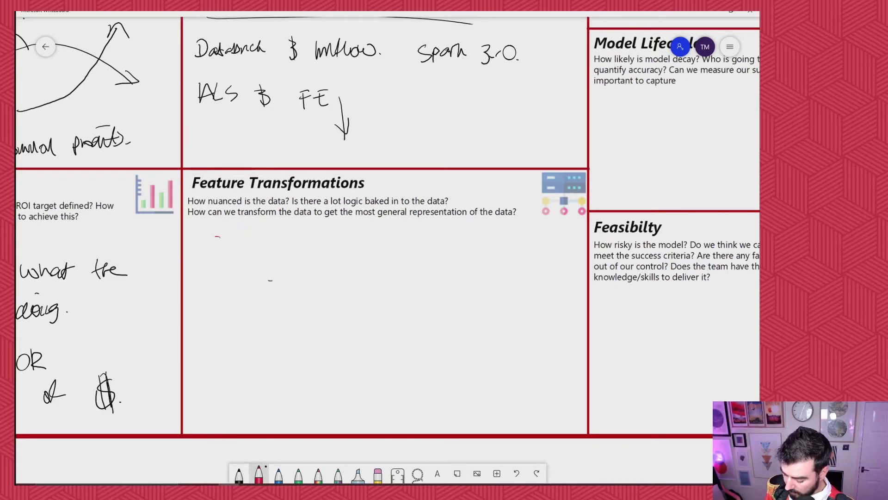
mouse_move(224, 238)
left_mouse_down()
mouse_move(224, 253)
mouse_move(245, 256)
mouse_move(245, 248)
left_mouse_up()
mouse_move(242, 236)
left_mouse_down()
mouse_move(243, 255)
mouse_move(303, 257)
mouse_move(304, 245)
left_mouse_up()
mouse_move(300, 241)
left_mouse_down()
mouse_move(311, 240)
mouse_move(308, 258)
left_mouse_up()
mouse_move(315, 257)
left_mouse_down()
mouse_move(327, 257)
mouse_move(329, 248)
mouse_move(381, 255)
left_mouse_up()
left_click(347, 255)
mouse_move(378, 242)
left_mouse_down()
mouse_move(382, 255)
mouse_move(437, 260)
left_mouse_up()
mouse_move(430, 251)
left_mouse_down()
mouse_move(504, 246)
mouse_move(524, 264)
mouse_move(548, 251)
mouse_move(558, 266)
left_mouse_up()
left_click_drag(379, 250, 442, 250)
left_click(571, 261)
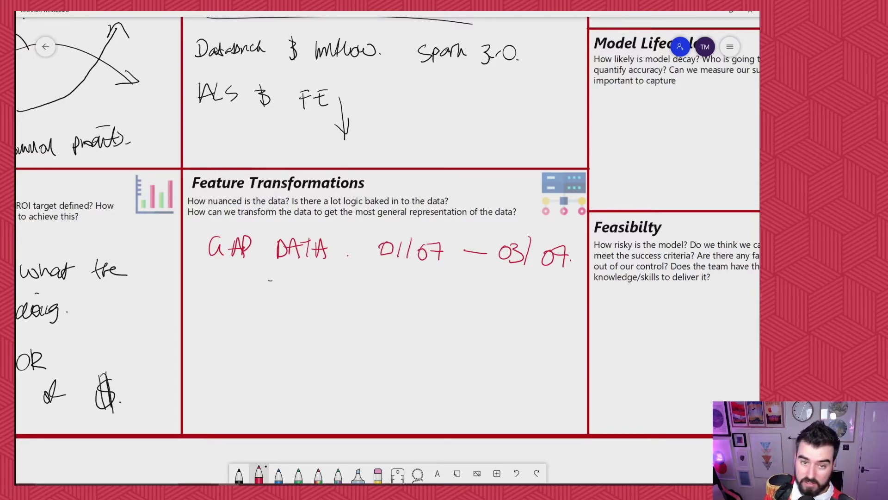
Below it, write 'Data multiple time zones.' in black ink.
left_click(239, 474)
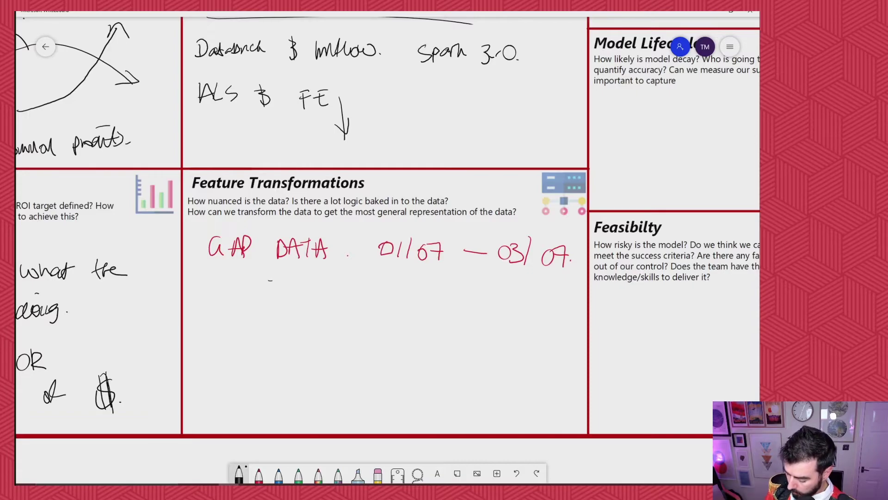
left_click_drag(204, 291, 205, 310)
mouse_move(202, 291)
left_mouse_down()
mouse_move(206, 308)
mouse_move(235, 308)
left_mouse_up()
mouse_move(227, 300)
left_mouse_down()
mouse_move(249, 307)
mouse_move(290, 299)
mouse_move(315, 310)
left_mouse_up()
left_click_drag(319, 296, 333, 312)
left_click_drag(334, 296, 351, 305)
left_click_drag(386, 294, 394, 312)
left_click_drag(396, 313, 449, 312)
left_click_drag(446, 307, 464, 311)
left_click_drag(462, 299, 471, 314)
left_click(481, 307)
Draw three horizontal lines beneath the time zones note.
left_click_drag(203, 346, 387, 363)
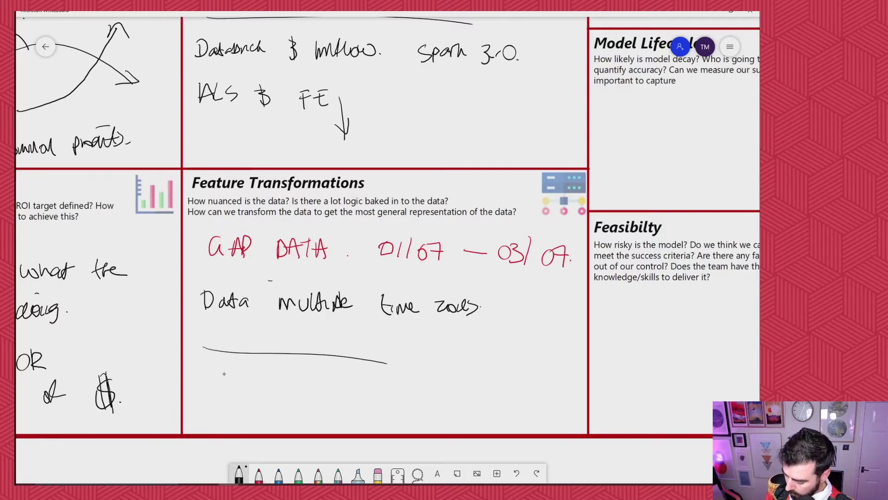
left_click_drag(239, 375, 379, 373)
left_click_drag(256, 397, 363, 396)
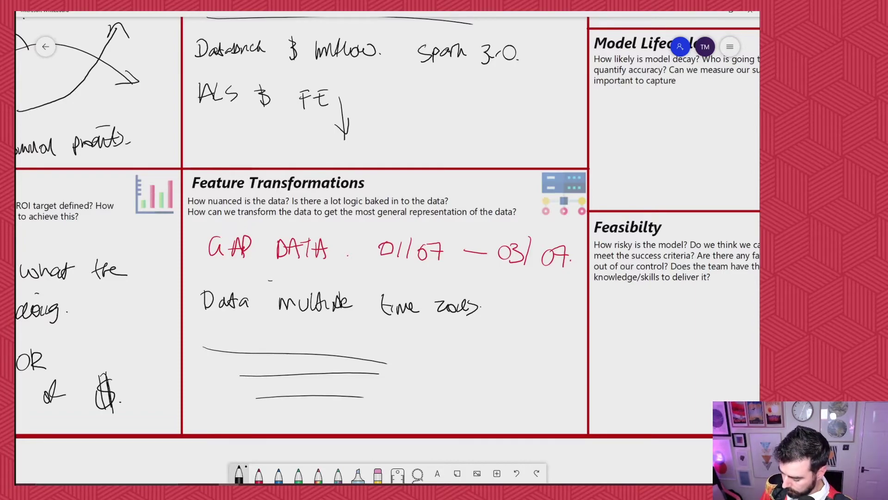
Write 'DW.', a dollar sign and 'Open public data' in Input Sources, underlining the public data note.
scroll(388, 250, "up", 10)
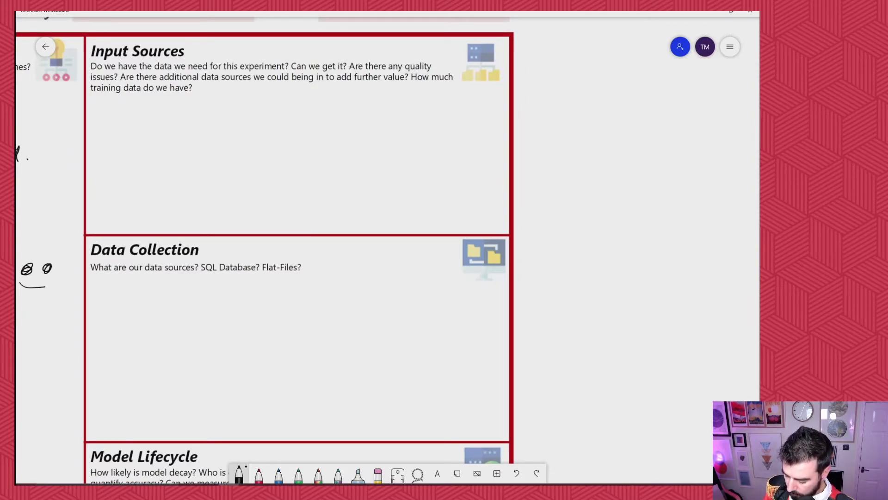
mouse_move(111, 131)
left_mouse_down()
mouse_move(111, 155)
mouse_move(151, 131)
mouse_move(175, 157)
left_mouse_up()
left_click(151, 146)
left_click_drag(188, 118, 191, 172)
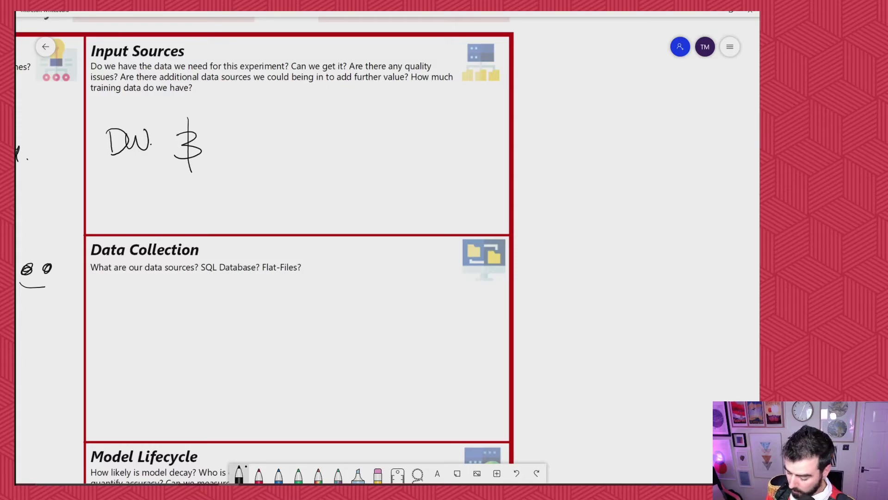
left_click_drag(237, 128, 263, 142)
mouse_move(266, 142)
left_mouse_down()
mouse_move(319, 135)
mouse_move(329, 119)
mouse_move(358, 135)
left_mouse_up()
left_click(368, 126)
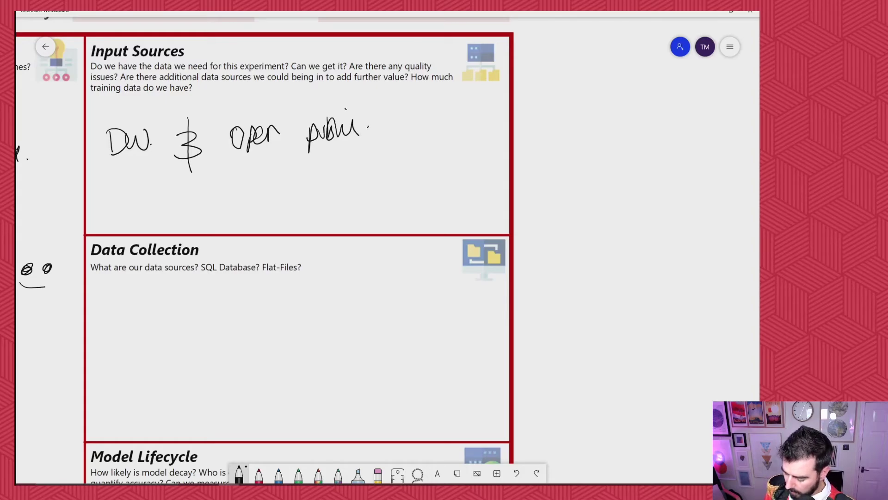
left_click_drag(281, 179, 393, 170)
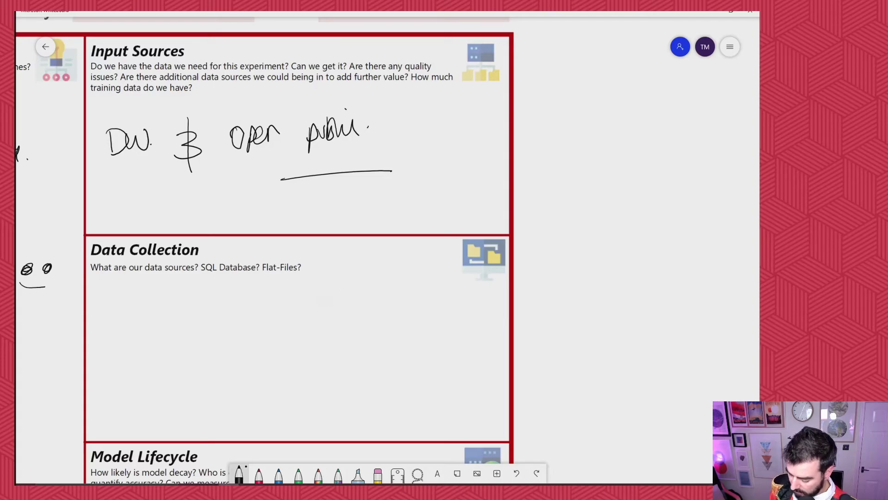
Write 'Open gov' in the Data Collection box.
left_click_drag(109, 320, 123, 311)
left_click(127, 315)
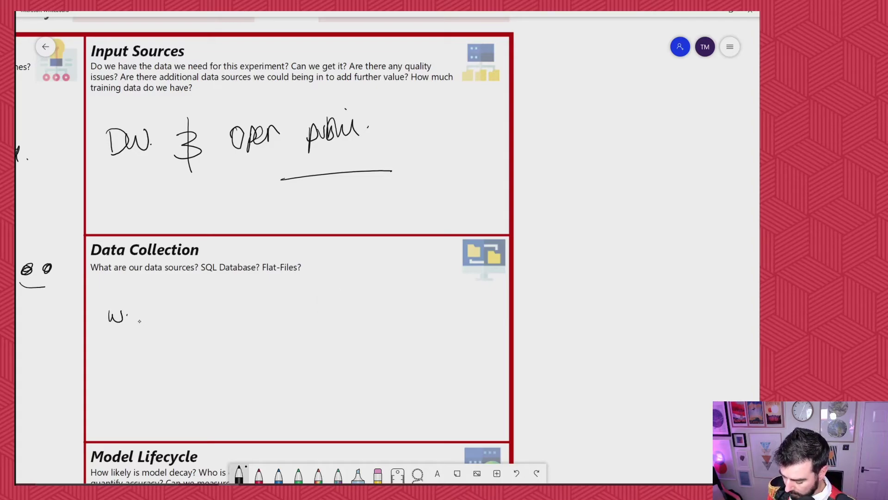
mouse_move(187, 307)
left_mouse_down()
mouse_move(179, 319)
mouse_move(194, 322)
mouse_move(206, 311)
mouse_move(241, 330)
mouse_move(275, 307)
left_mouse_up()
left_click(279, 316)
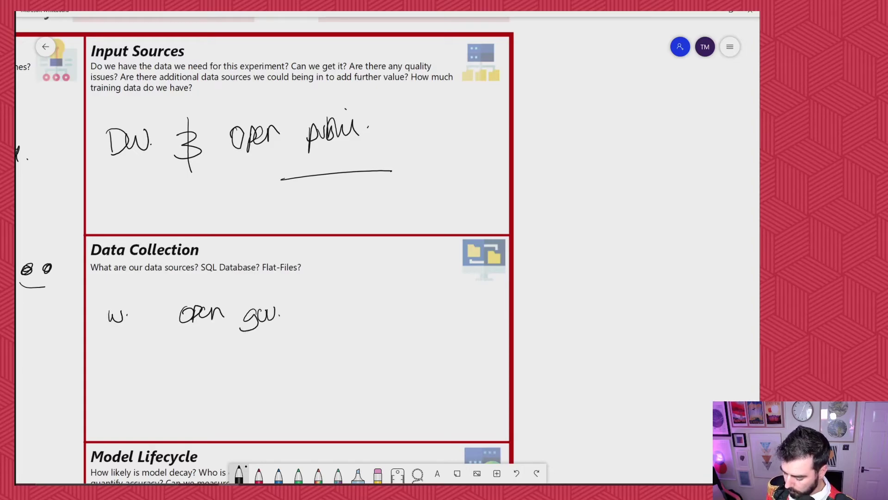
Draw an arrow from DW into Data Collection and write an underlined 'Sales DW on Azure'.
left_click_drag(135, 162, 149, 341)
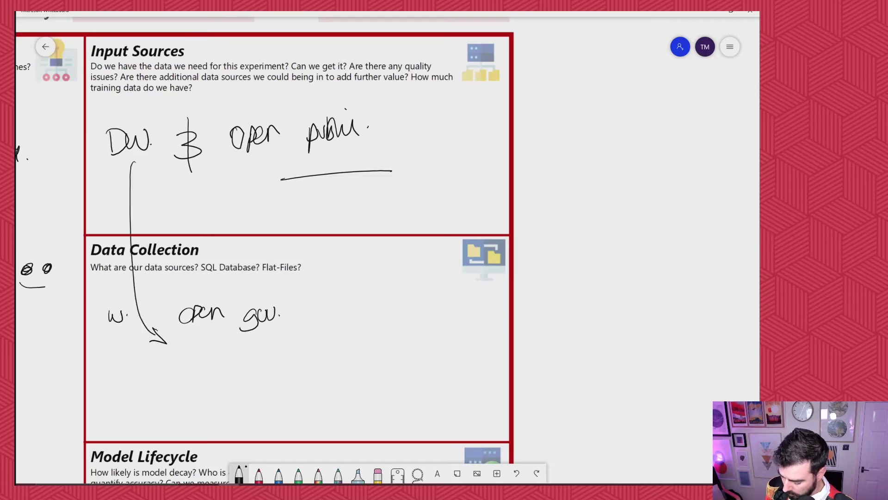
left_click_drag(195, 364, 183, 378)
mouse_move(206, 370)
left_mouse_down()
mouse_move(208, 379)
mouse_move(257, 359)
mouse_move(304, 375)
mouse_move(380, 357)
left_mouse_up()
left_click(392, 366)
left_click_drag(178, 390, 395, 385)
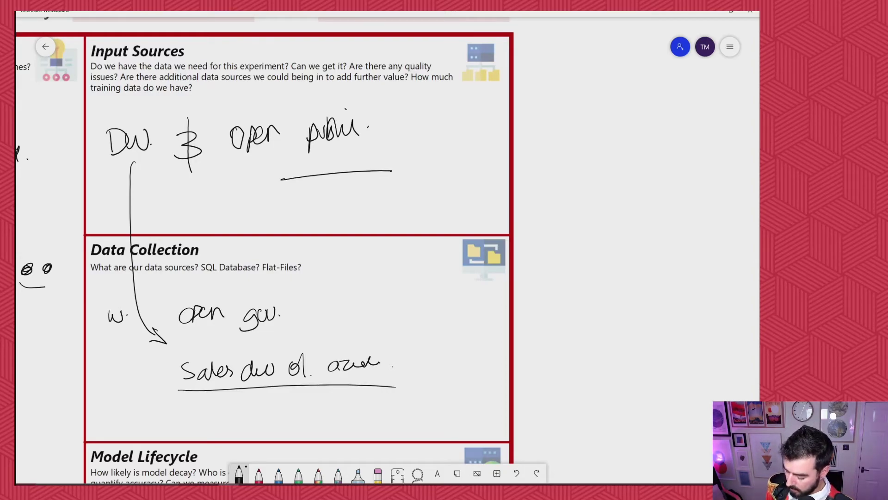
Write 'New products = Cold Start.' in Model Lifecycle and underline Cold Start.
scroll(278, 250, "down", 5)
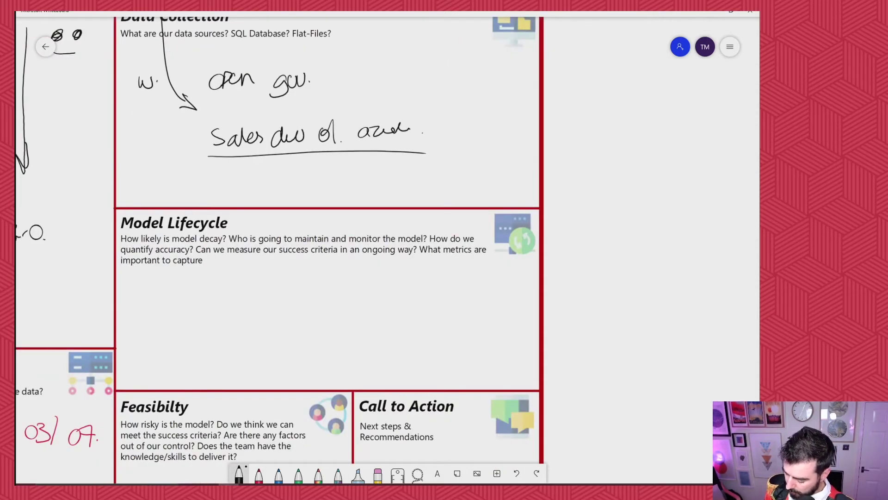
scroll(277, 250, "down", 2)
scroll(278, 249, "down", 1)
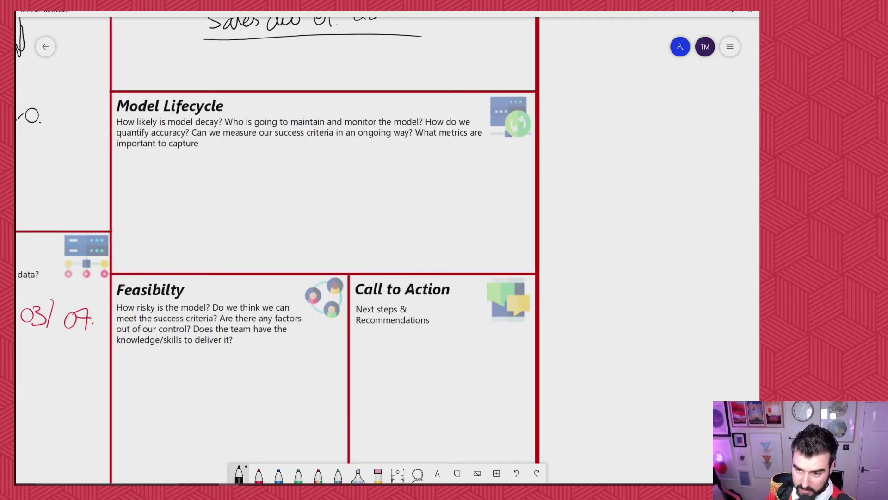
mouse_move(133, 216)
left_mouse_down()
mouse_move(144, 191)
mouse_move(170, 212)
mouse_move(169, 194)
left_mouse_up()
left_click_drag(213, 214, 213, 189)
mouse_move(213, 191)
left_mouse_down()
mouse_move(214, 203)
mouse_move(233, 193)
mouse_move(257, 199)
mouse_move(271, 187)
mouse_move(268, 203)
mouse_move(308, 187)
left_mouse_up()
mouse_move(292, 195)
left_mouse_down()
mouse_move(340, 185)
mouse_move(329, 204)
mouse_move(343, 201)
left_mouse_up()
mouse_move(357, 190)
left_mouse_down()
mouse_move(354, 176)
mouse_move(354, 190)
left_mouse_up()
left_click_drag(387, 180, 381, 200)
mouse_move(390, 173)
left_mouse_down()
mouse_move(392, 200)
mouse_move(401, 187)
left_mouse_up()
left_click_drag(402, 183, 410, 184)
mouse_move(415, 170)
left_mouse_down()
mouse_move(422, 194)
mouse_move(426, 180)
left_mouse_up()
left_click(433, 183)
left_click_drag(323, 212, 423, 200)
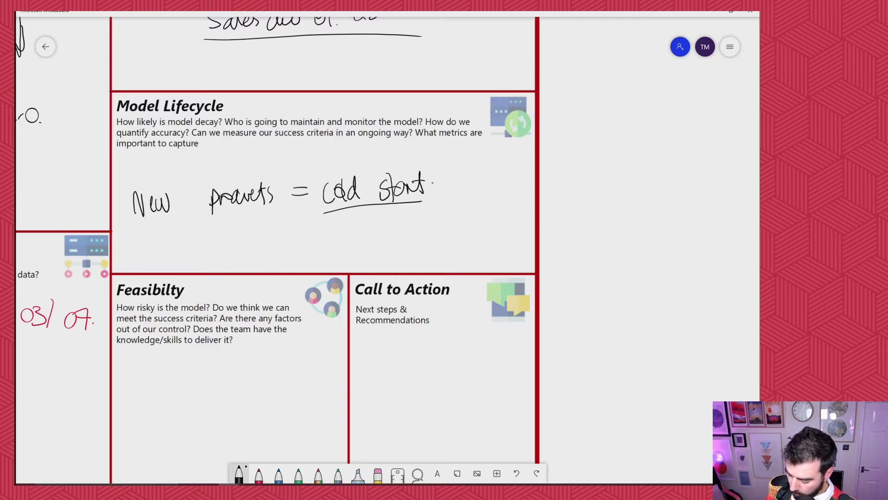
Add 'Retrain every 2 weeks' below it with up and down arrows at the right.
mouse_move(139, 244)
left_mouse_down()
mouse_move(139, 264)
mouse_move(161, 263)
left_mouse_up()
mouse_move(163, 243)
left_mouse_down()
mouse_move(163, 263)
mouse_move(167, 252)
left_mouse_up()
mouse_move(168, 264)
left_mouse_down()
mouse_move(172, 250)
mouse_move(187, 260)
mouse_move(258, 253)
mouse_move(270, 266)
mouse_move(393, 254)
left_mouse_up()
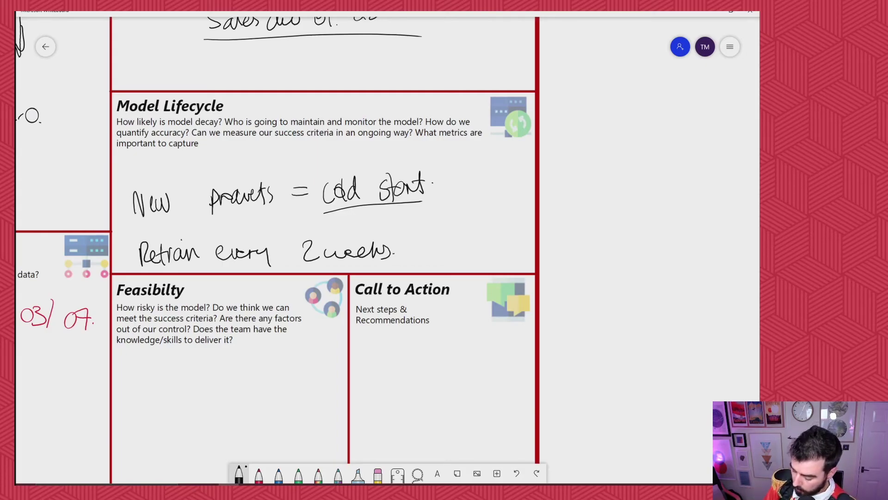
mouse_move(409, 255)
left_mouse_down()
mouse_move(477, 253)
mouse_move(467, 261)
mouse_move(496, 221)
mouse_move(511, 252)
mouse_move(519, 237)
left_mouse_up()
left_click(480, 190)
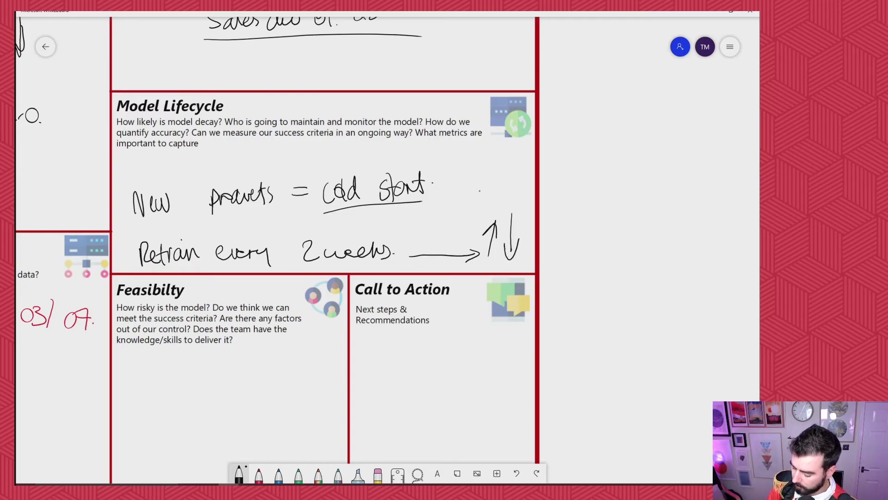
left_click_drag(497, 185, 502, 184)
left_click_drag(479, 199, 511, 195)
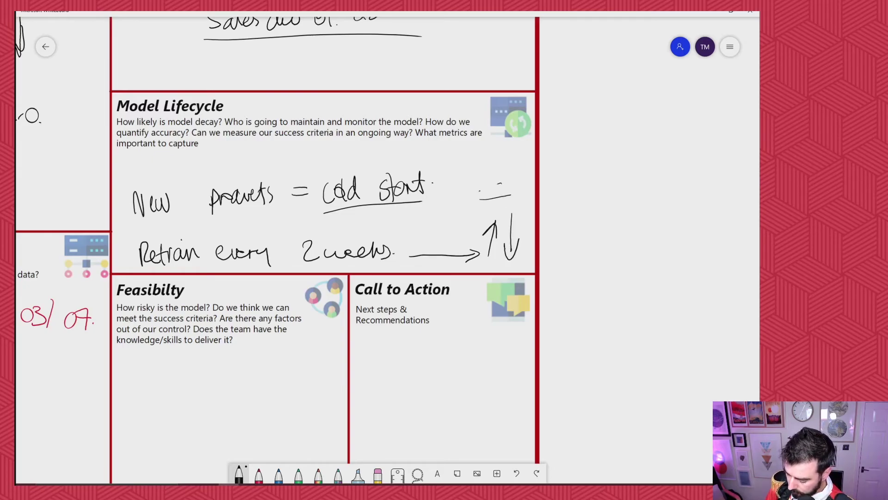
Draw a dollar sign in Feasibility followed by 'ROI?' in coloured ink.
scroll(277, 250, "down", 3)
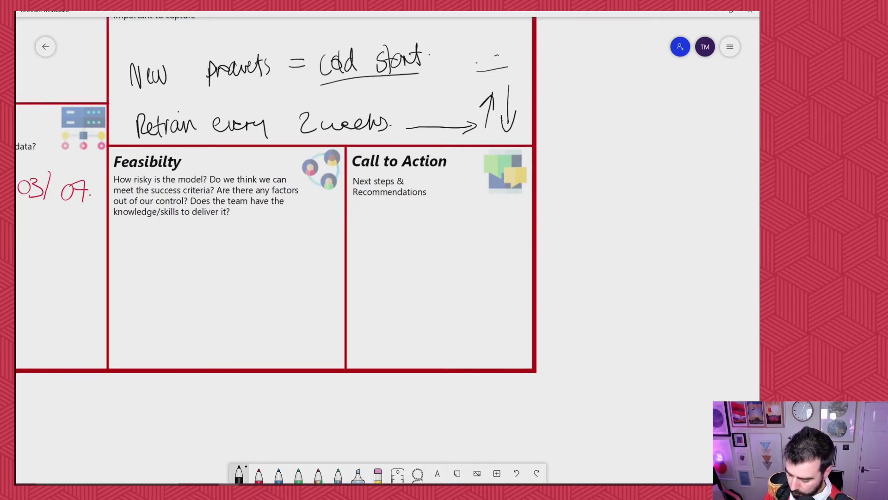
left_click_drag(141, 235, 121, 267)
left_click_drag(137, 264, 136, 220)
left_click_drag(135, 236, 130, 274)
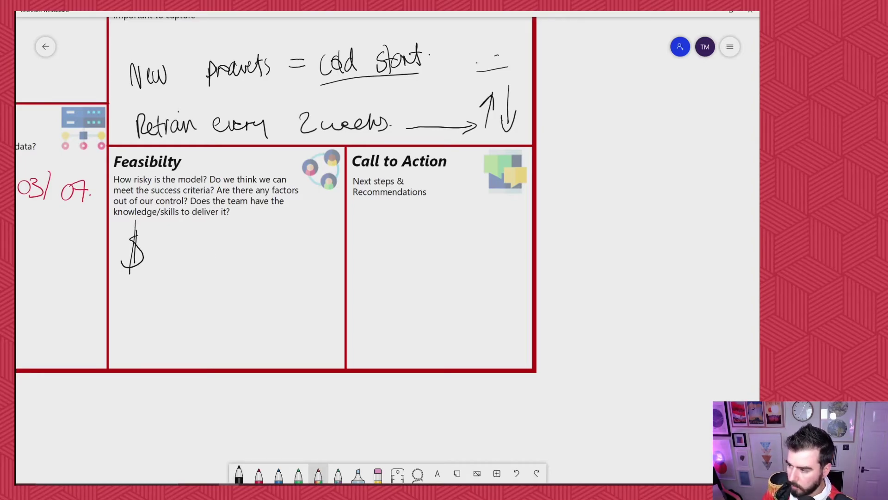
left_click(318, 474)
left_click_drag(164, 238, 165, 265)
left_click_drag(165, 239, 190, 263)
left_click_drag(185, 247, 183, 250)
left_click_drag(195, 237, 196, 264)
left_click_drag(211, 238, 218, 256)
left_click(222, 266)
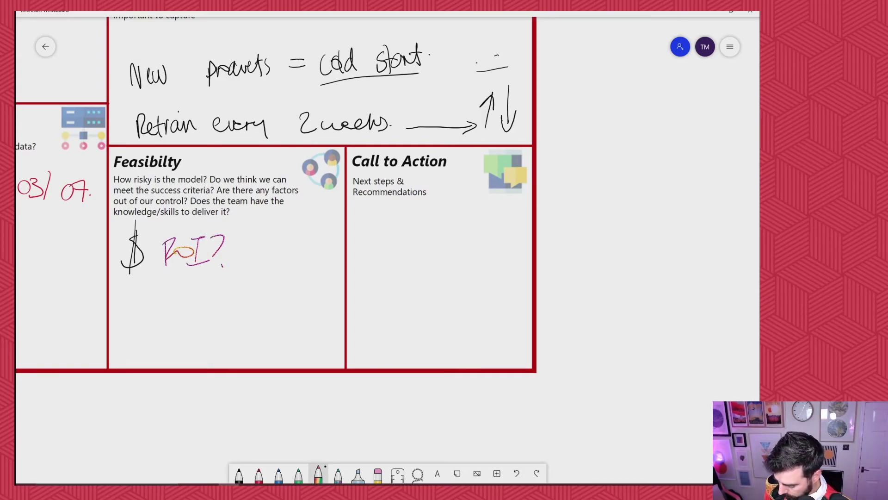
Write the black note 'NL is new. Risk.' below ROI?
left_click(238, 474)
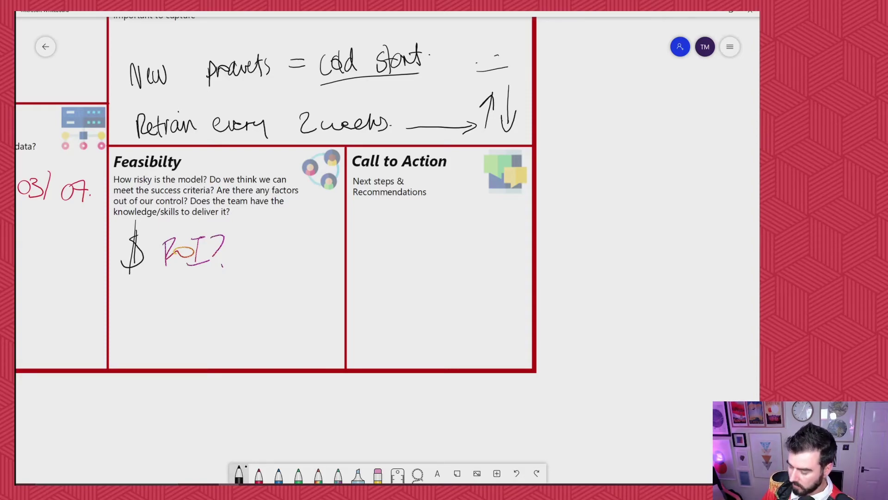
mouse_move(119, 329)
left_mouse_down()
mouse_move(137, 305)
mouse_move(156, 323)
left_mouse_up()
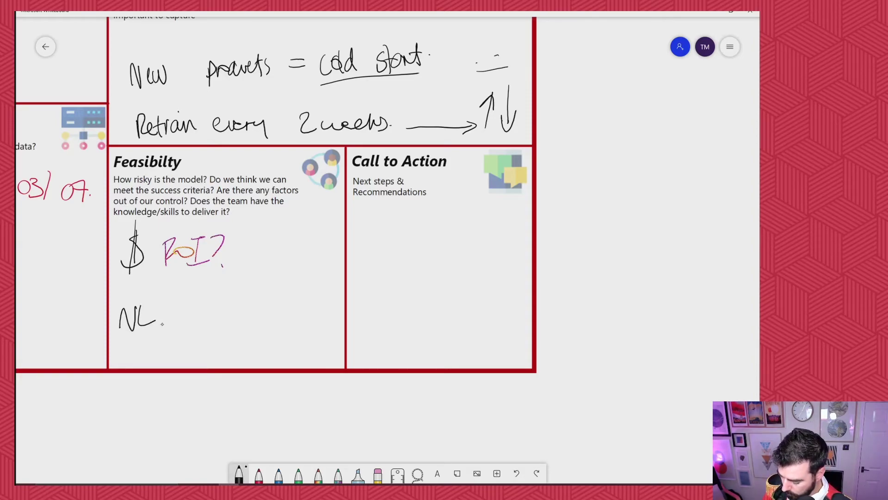
mouse_move(112, 304)
left_mouse_down()
mouse_move(118, 324)
mouse_move(107, 334)
left_mouse_up()
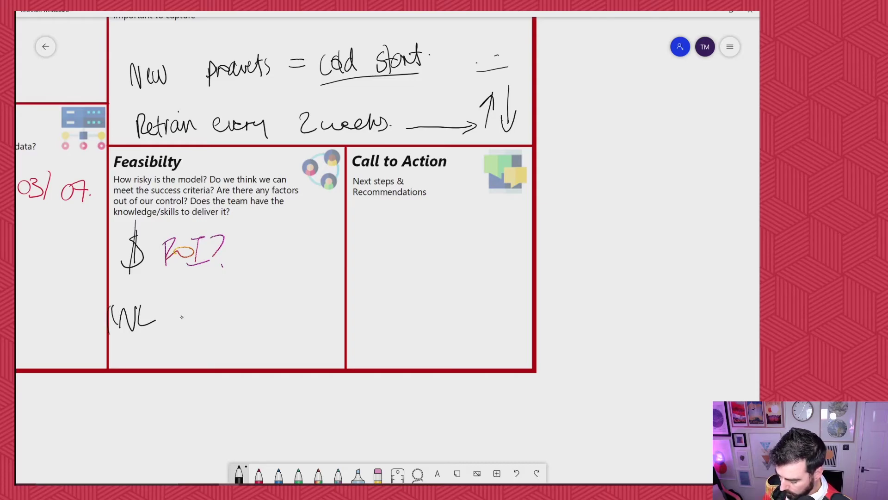
left_click_drag(173, 304, 174, 323)
mouse_move(184, 308)
left_mouse_down()
mouse_move(177, 318)
mouse_move(208, 306)
left_mouse_up()
mouse_move(210, 306)
left_mouse_down()
mouse_move(220, 315)
mouse_move(229, 309)
left_mouse_up()
left_click_drag(165, 296, 168, 296)
left_click_drag(229, 309, 244, 301)
left_click(254, 309)
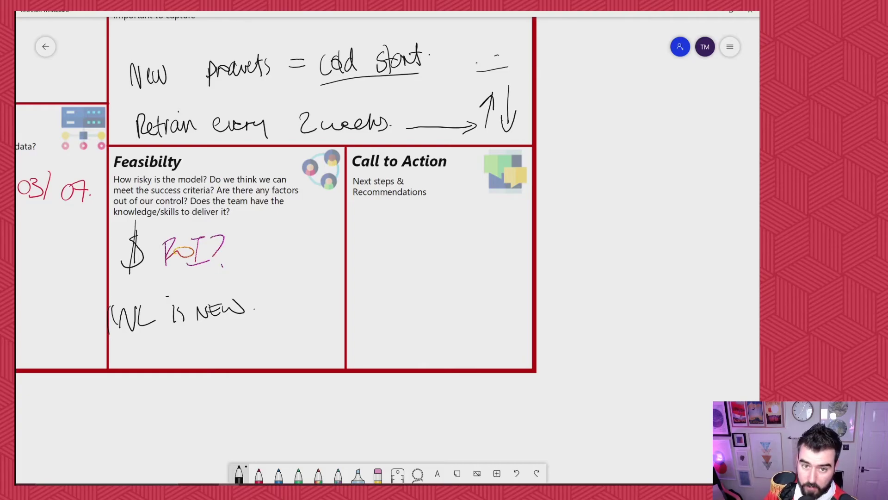
mouse_move(265, 296)
left_mouse_down()
mouse_move(265, 316)
mouse_move(273, 312)
left_mouse_up()
left_click_drag(274, 300, 284, 311)
left_click_drag(292, 288, 291, 307)
left_click_drag(295, 303, 302, 307)
left_click(305, 305)
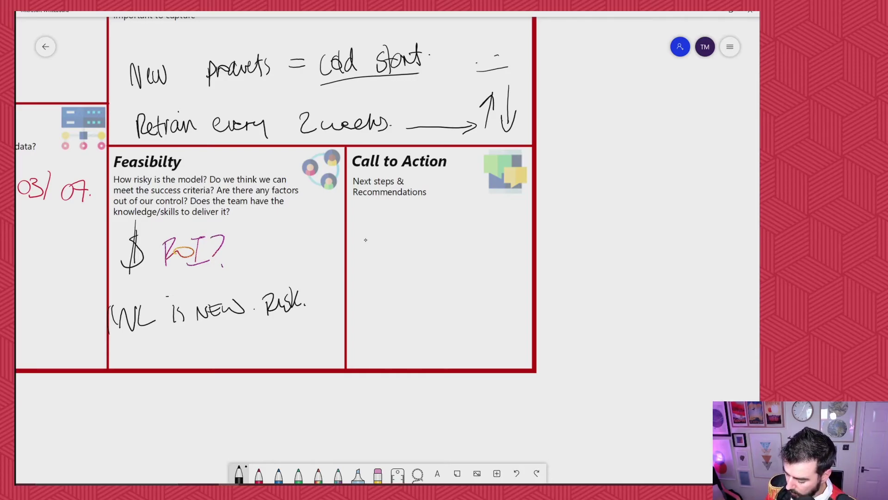
Write 'Explore ALS' in the Call to Action box.
mouse_move(365, 227)
left_mouse_down()
mouse_move(378, 246)
mouse_move(377, 227)
left_mouse_up()
left_click_drag(365, 237, 386, 236)
left_click_drag(376, 241, 385, 240)
left_click_drag(390, 228, 393, 239)
left_click_drag(397, 235, 417, 232)
mouse_move(414, 236)
left_mouse_down()
mouse_move(458, 218)
mouse_move(463, 242)
left_mouse_up()
mouse_move(475, 229)
left_mouse_down()
mouse_move(469, 239)
mouse_move(481, 240)
left_mouse_up()
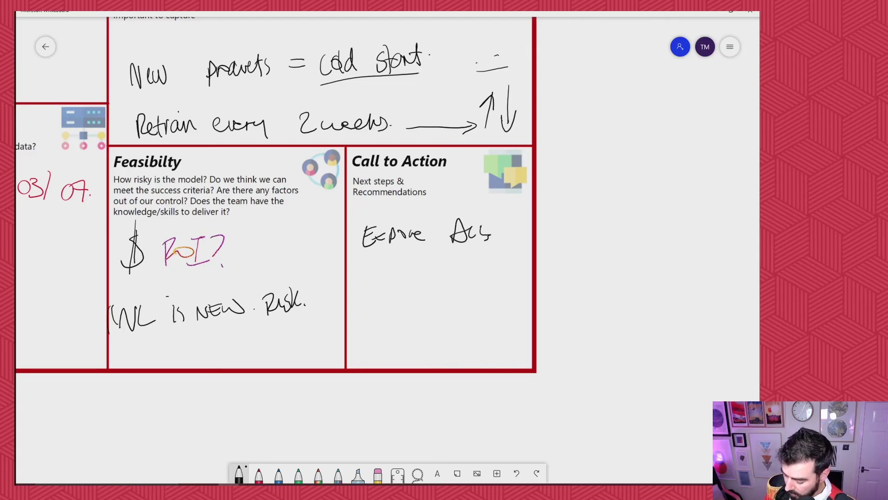
Below it, write 'Prep a session for SLT.' with SLT underlined.
left_click_drag(361, 291, 366, 269)
left_click_drag(366, 268, 385, 290)
left_click_drag(387, 275, 434, 284)
mouse_move(457, 270)
left_mouse_down()
mouse_move(451, 279)
mouse_move(466, 283)
mouse_move(479, 268)
mouse_move(512, 268)
left_mouse_up()
left_click_drag(371, 312, 368, 330)
left_click_drag(371, 313, 378, 302)
left_click_drag(367, 320, 449, 327)
mouse_move(444, 309)
left_mouse_down()
mouse_move(457, 300)
mouse_move(452, 326)
mouse_move(470, 330)
left_mouse_up()
left_click(474, 333)
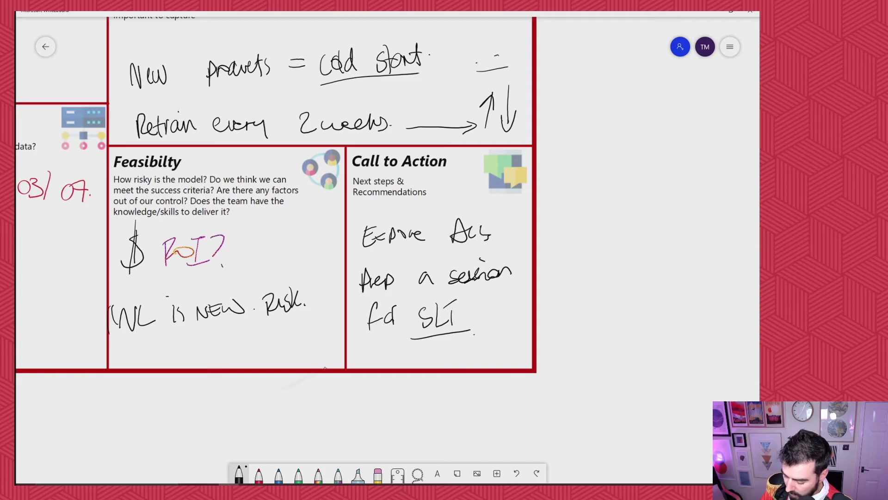
Pan the canvas up and left until the filled Model Propositions box is visible.
scroll(276, 202, "up", 2)
scroll(276, 202, "right", 2)
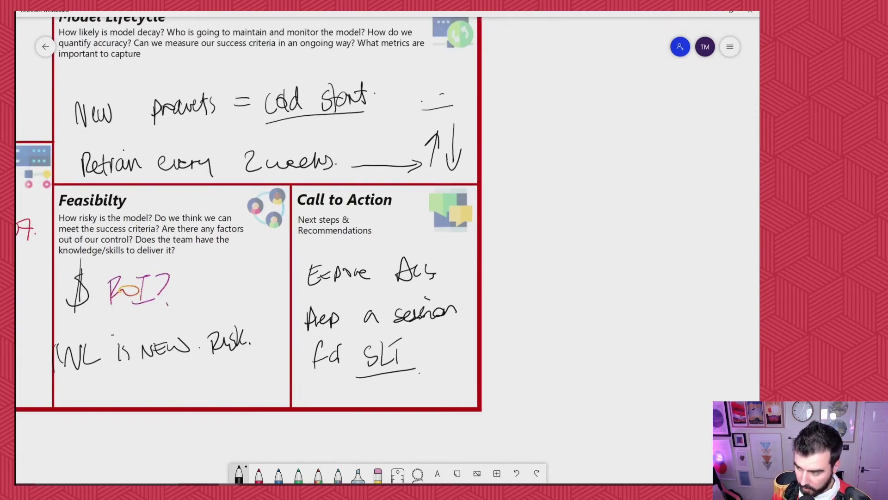
scroll(308, 231, "up", 2)
scroll(308, 232, "left", 4)
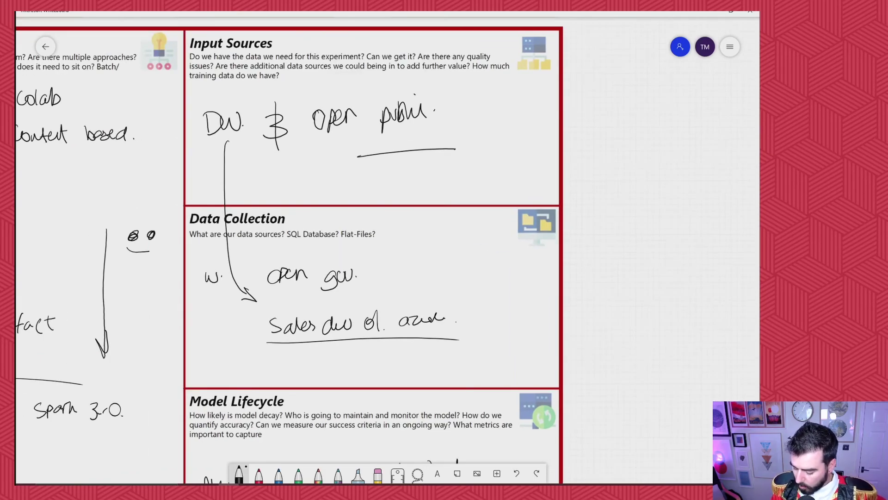
scroll(388, 252, "left", 10)
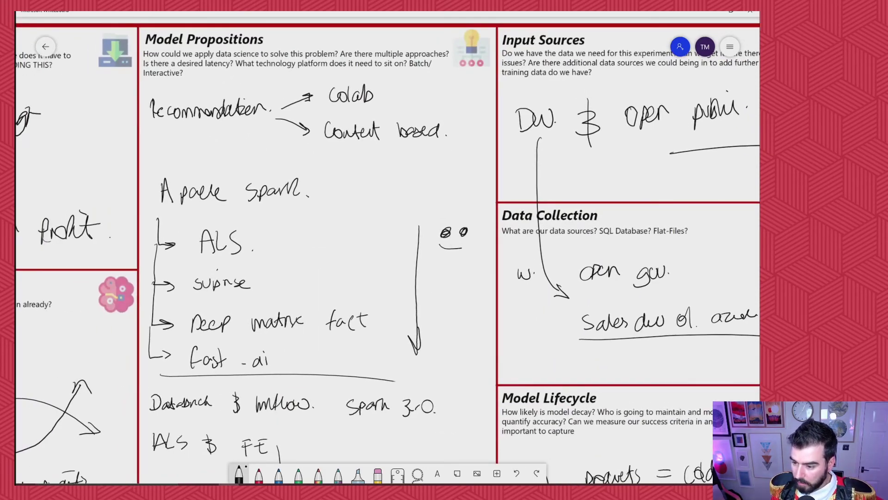
scroll(388, 251, "left", 2)
scroll(388, 252, "left", 2)
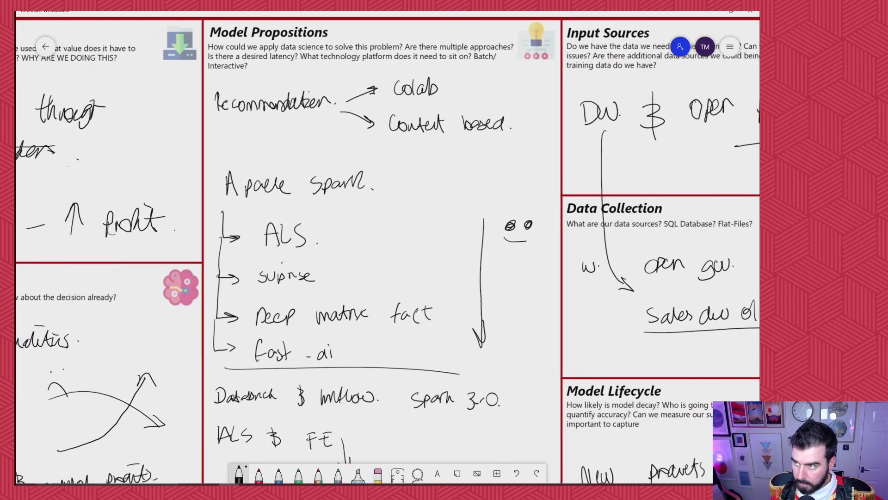